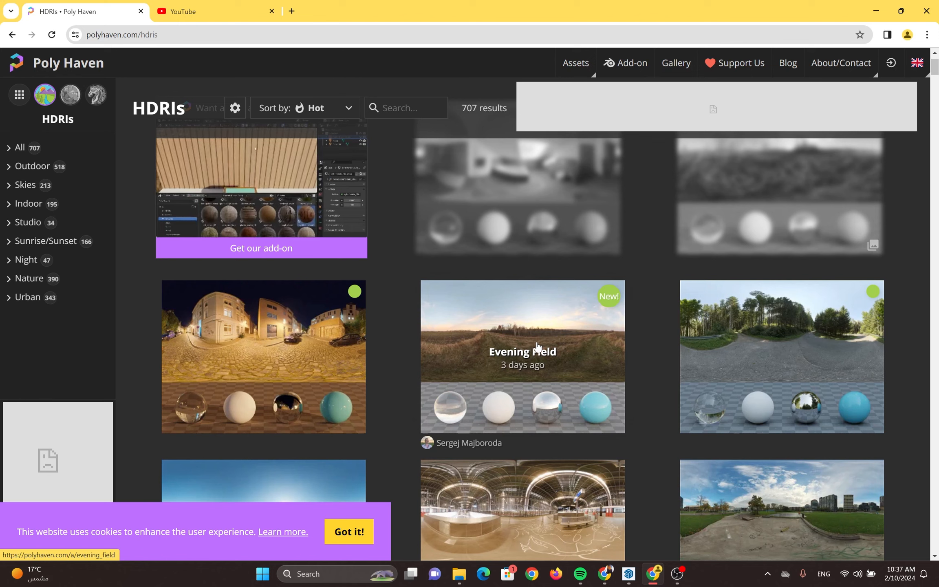
Open the Evening Field HDRI on Poly Haven and download it at 4K resolution in EXR format
scroll(561, 318, down, 1)
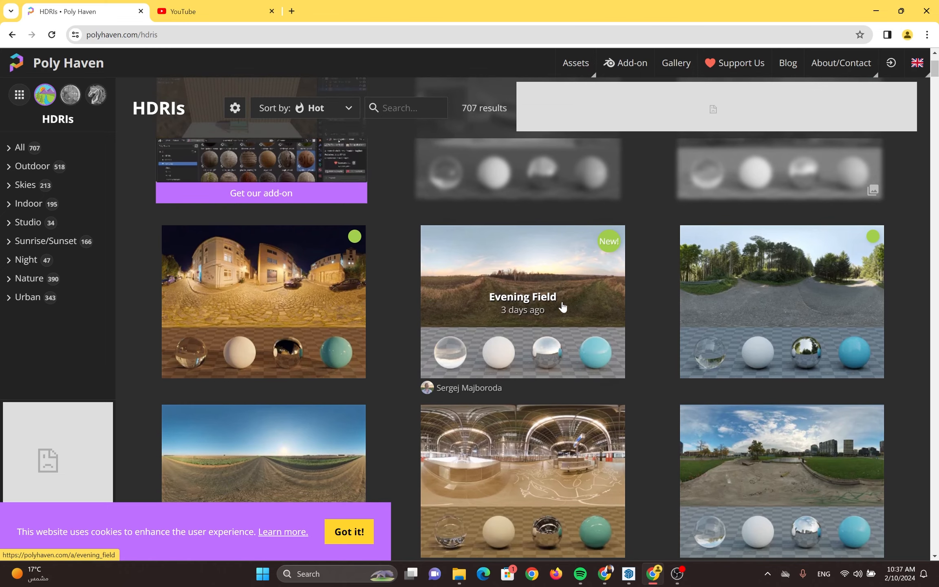
click(559, 275)
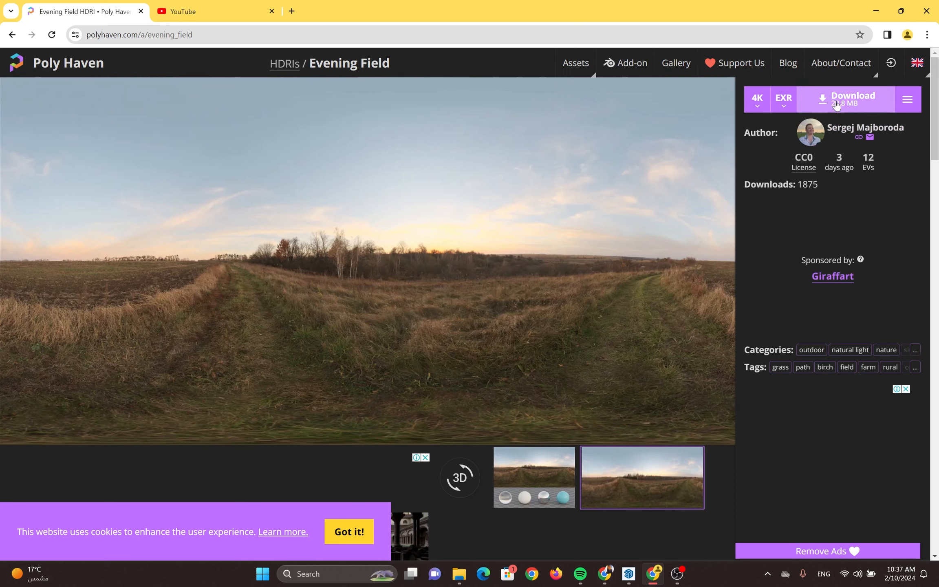
click(758, 107)
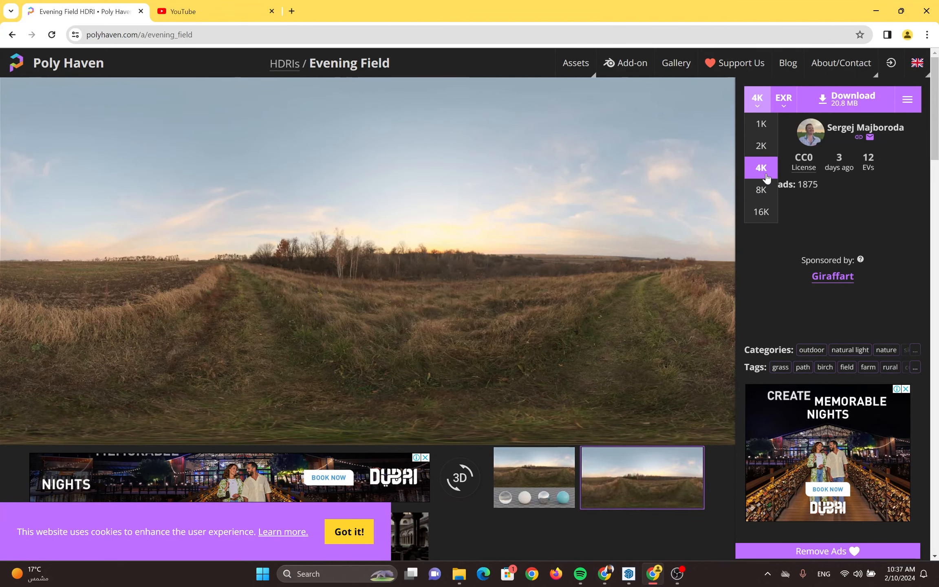
click(765, 175)
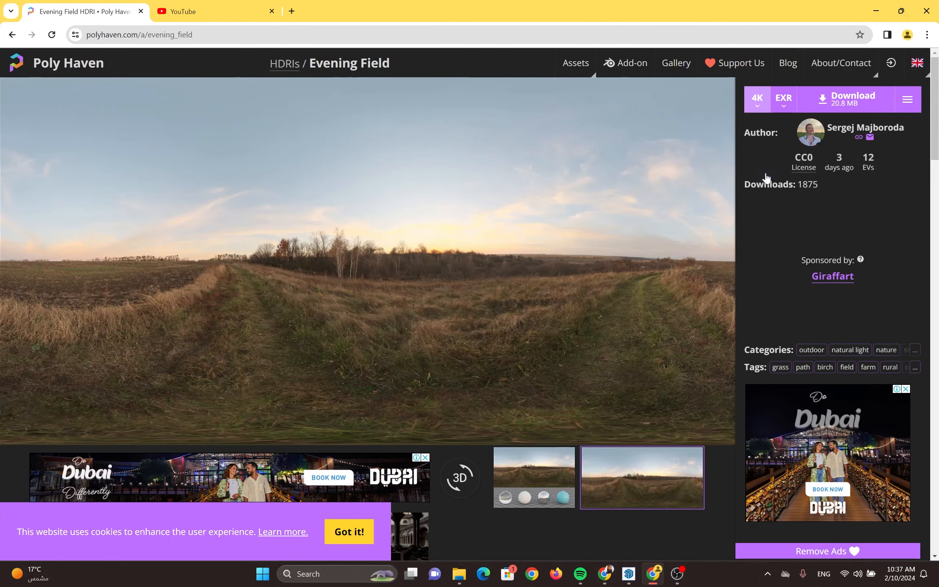
click(863, 107)
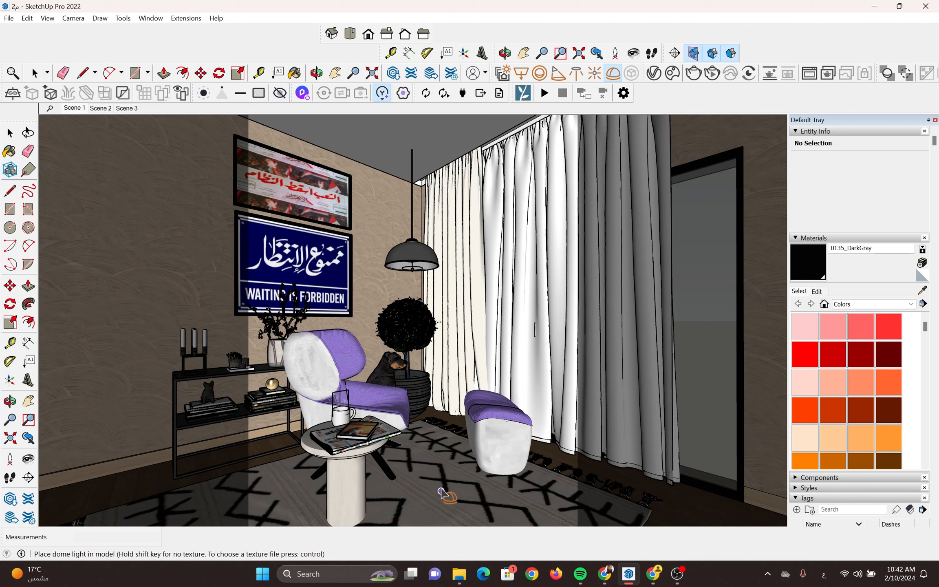
Place a V-Ray dome light on the rug between the round side table and the ottoman, and select it
click(441, 491)
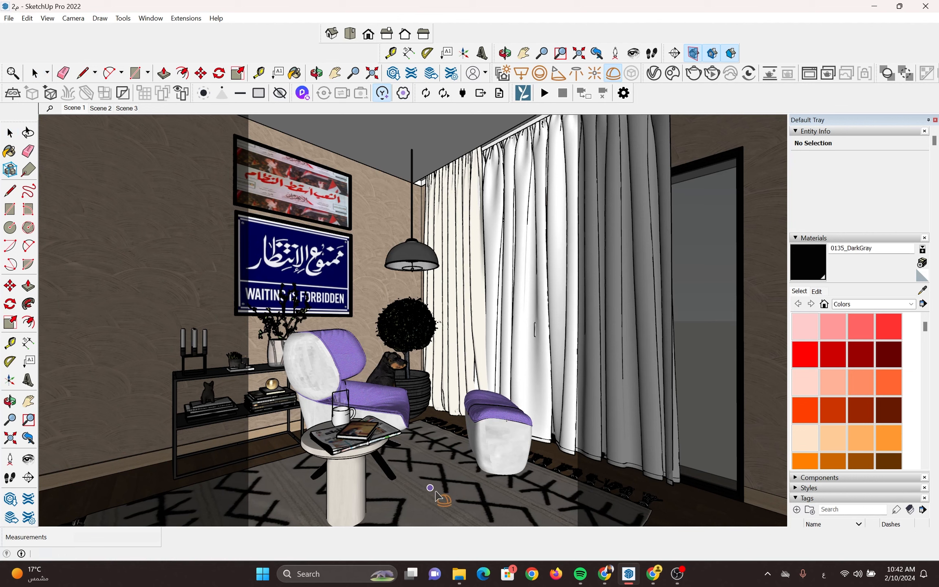
click(442, 489)
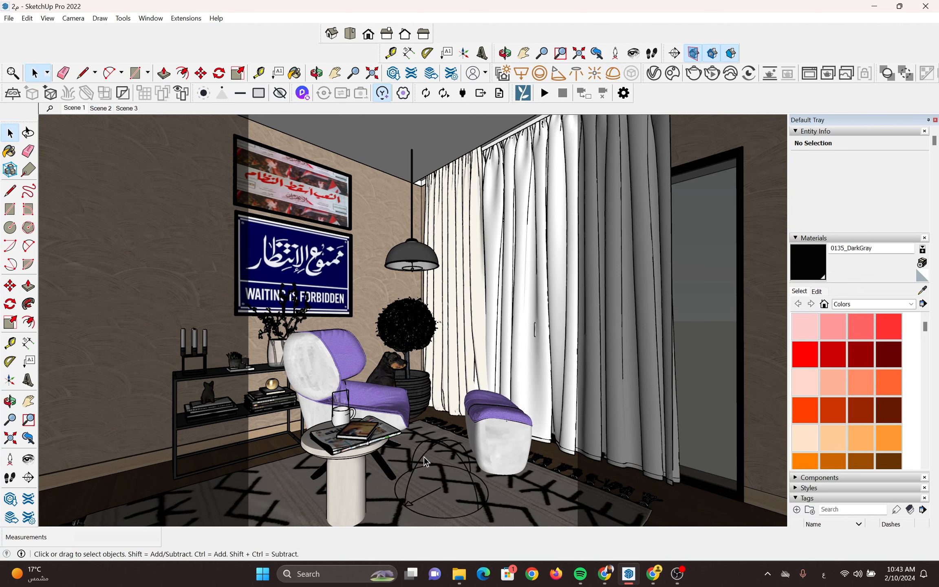
click(424, 457)
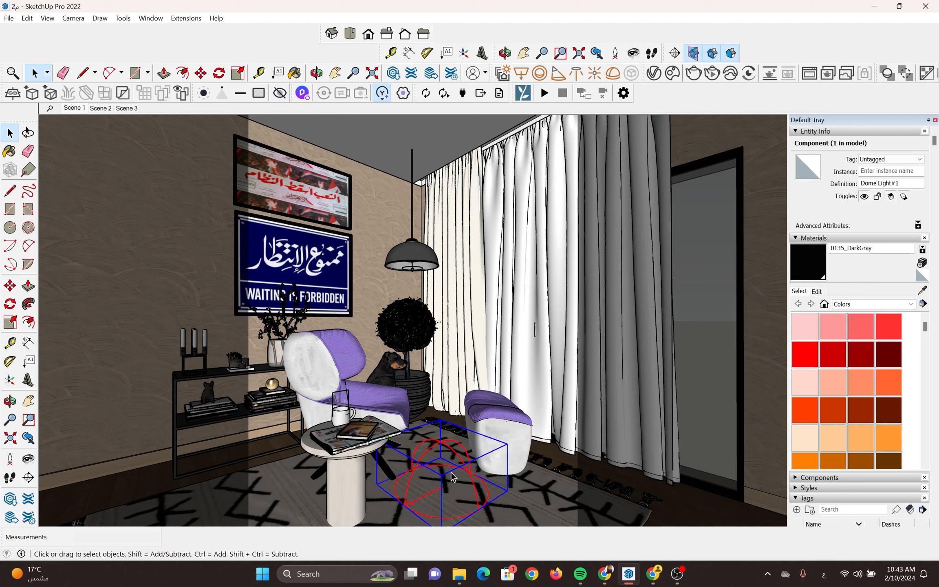
Permanently delete the older Dome Light with intensity 60 from the scene lights in the V-Ray Asset Editor
click(654, 75)
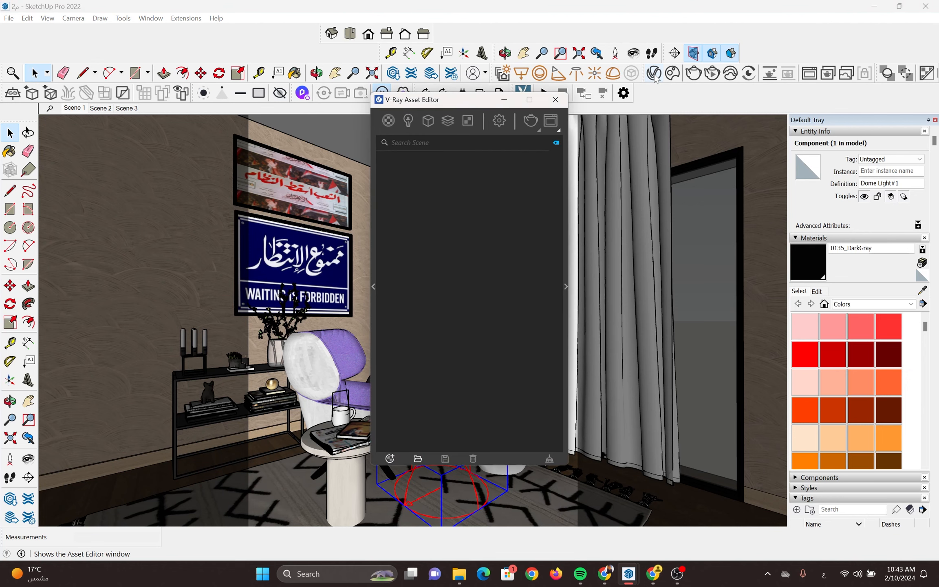
click(408, 120)
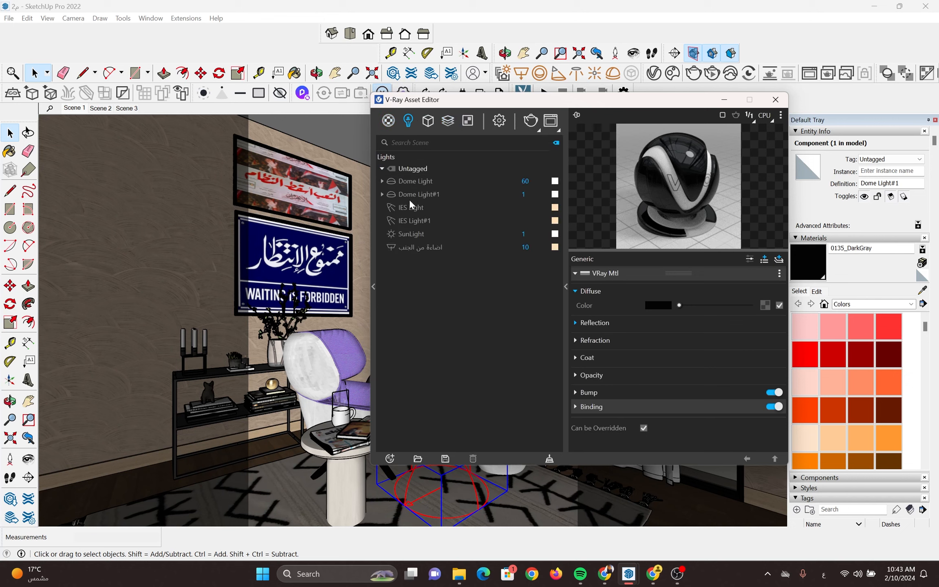
click(420, 181)
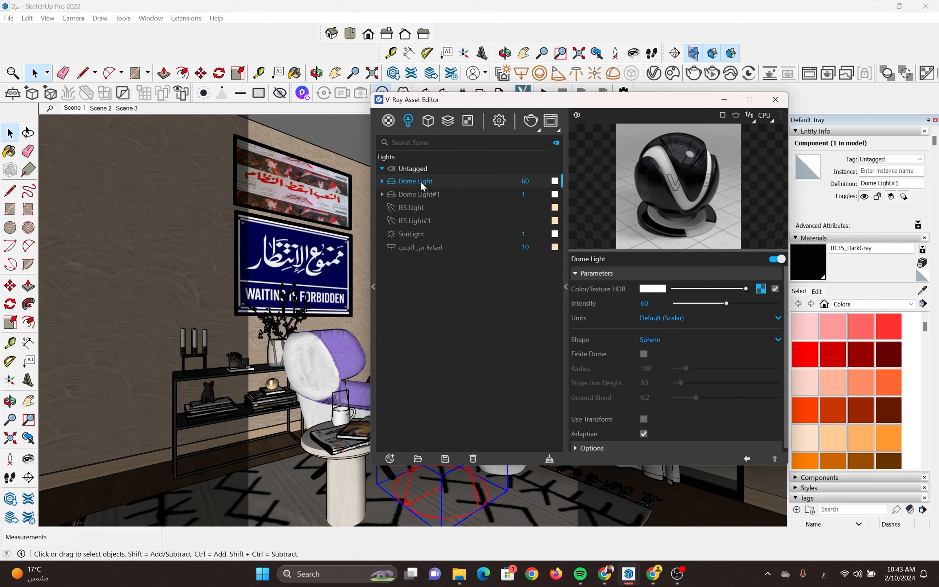
key(Delete)
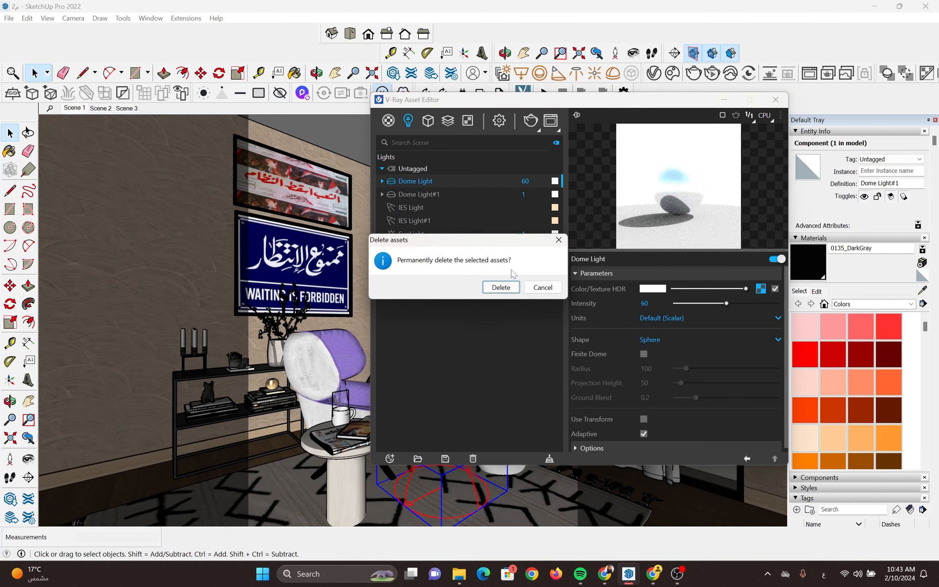
click(507, 285)
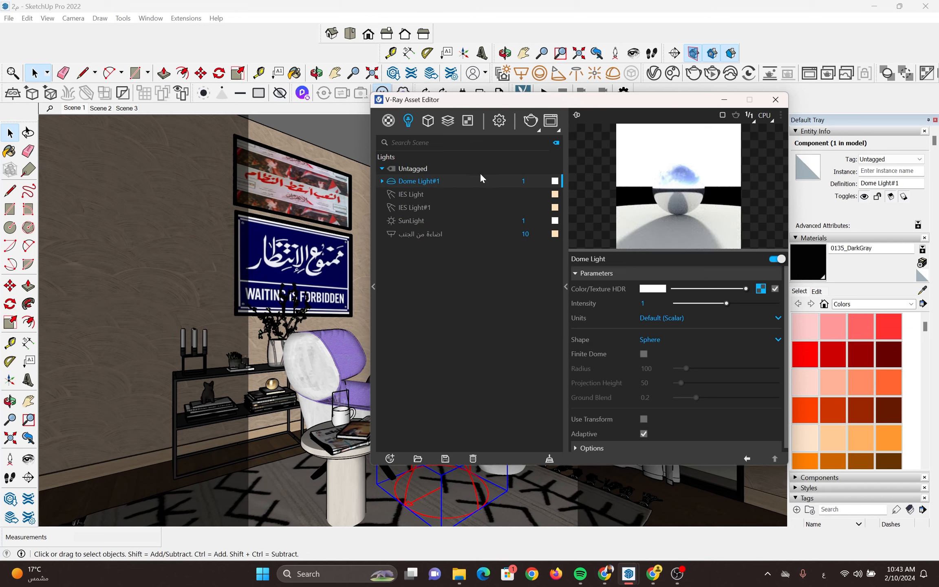
Replace the dome light's default HDR texture with a bitmap using evening_field_4k.exr, and return to the light's parameters
right_click(760, 292)
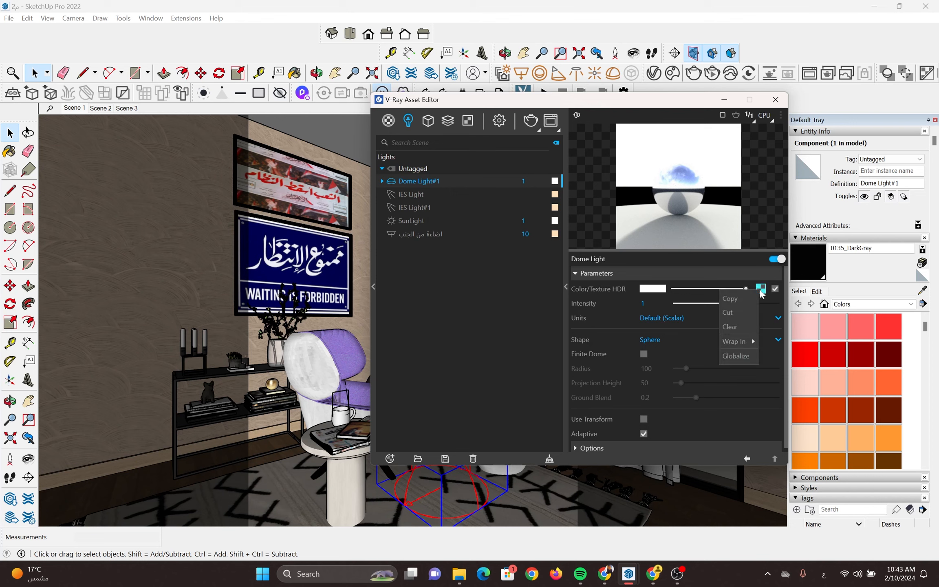
click(746, 326)
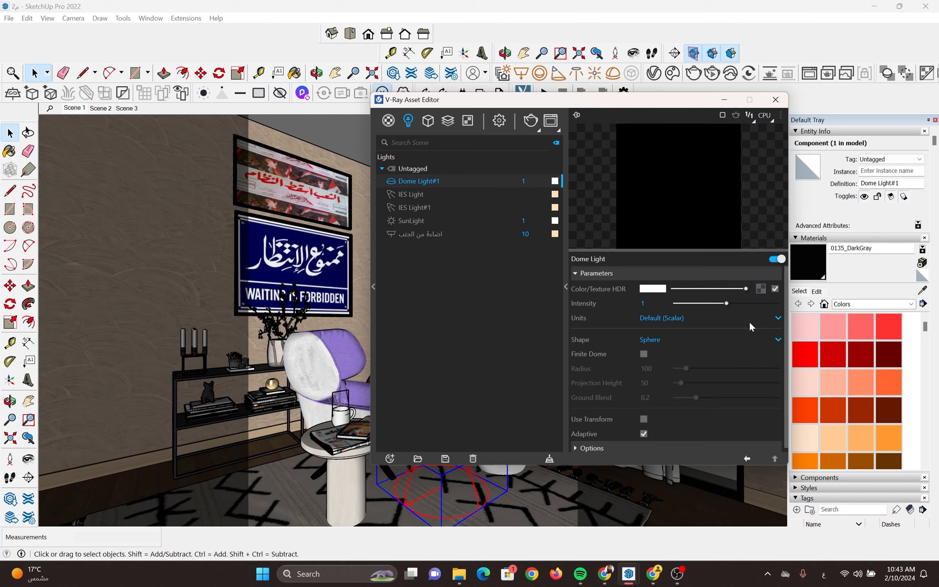
click(759, 289)
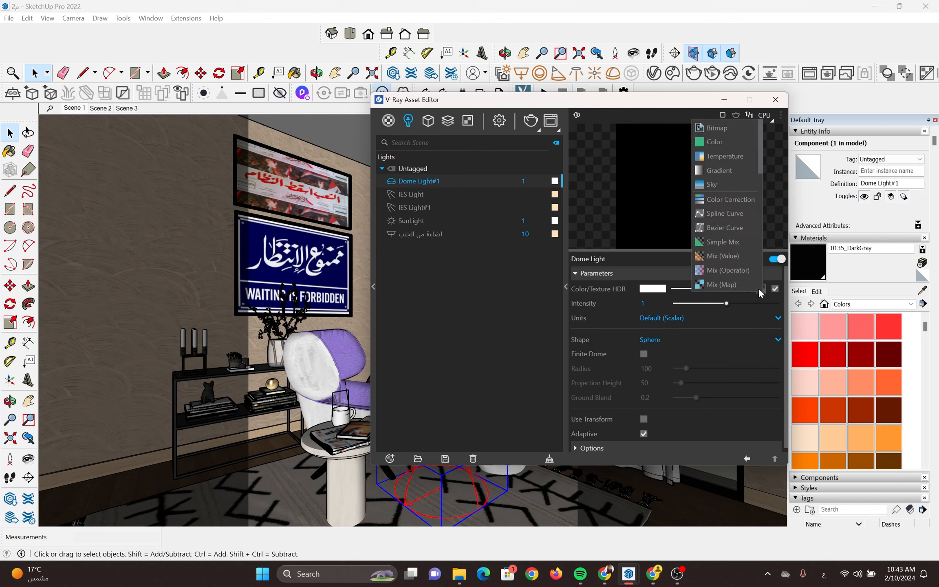
click(729, 126)
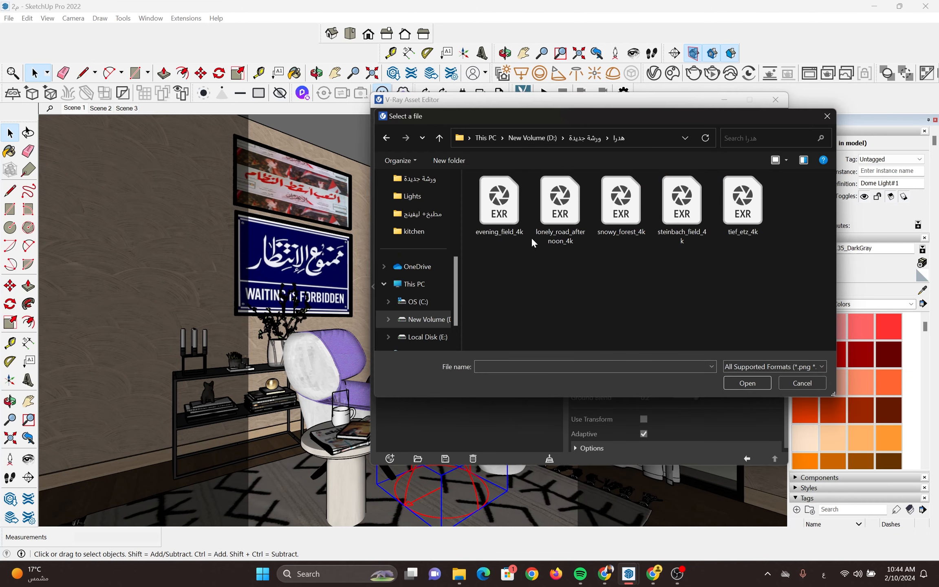
click(502, 215)
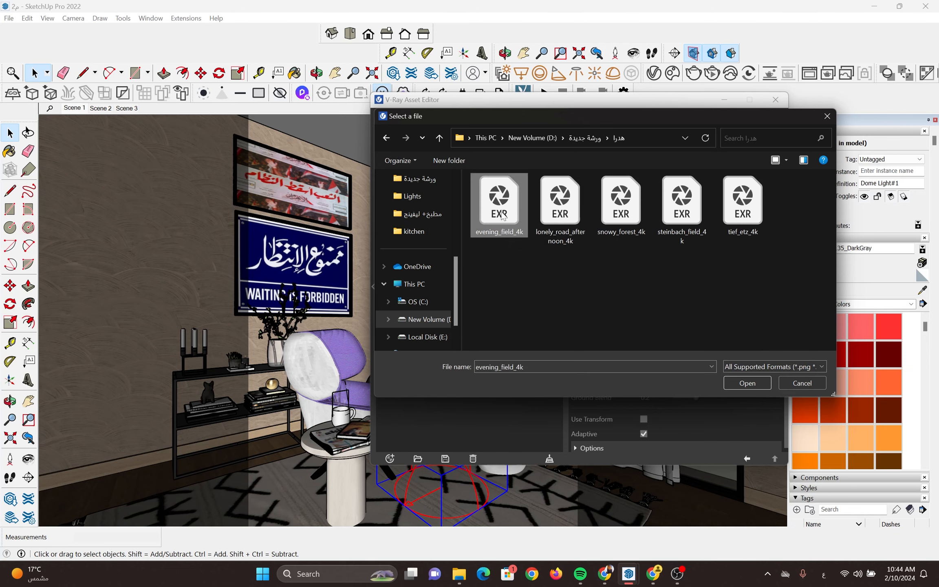
click(742, 381)
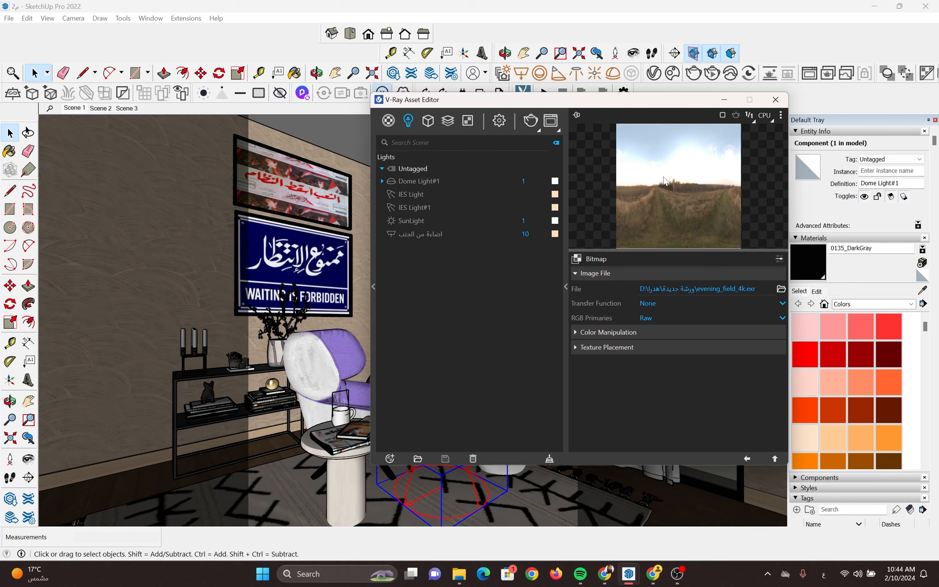
click(747, 458)
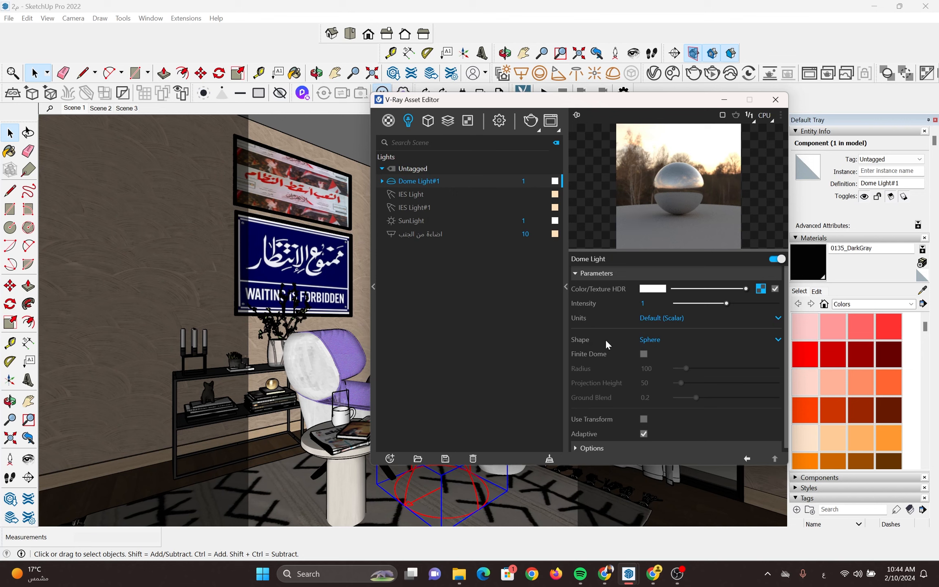
Try the Hemisphere shape on the dome light and switch it back to Sphere
click(661, 340)
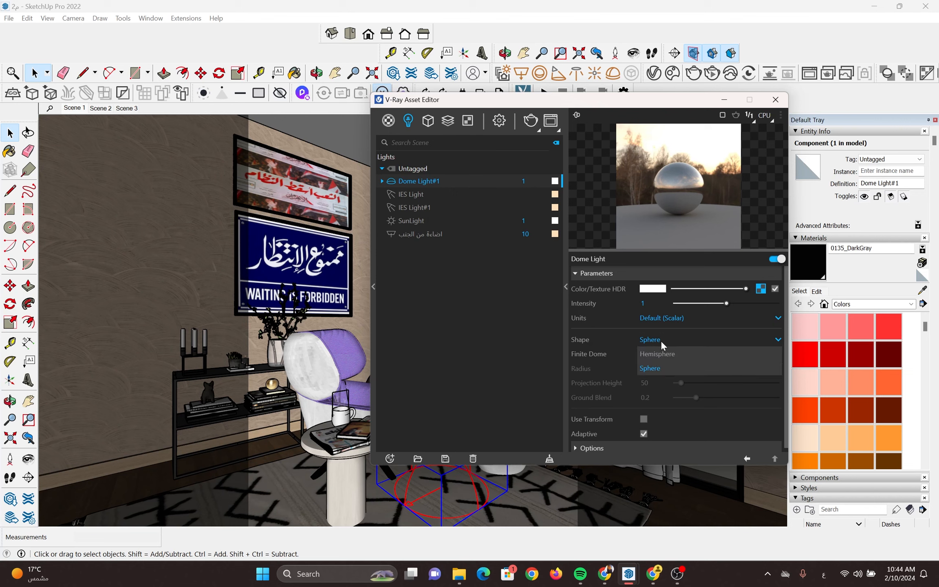
click(685, 354)
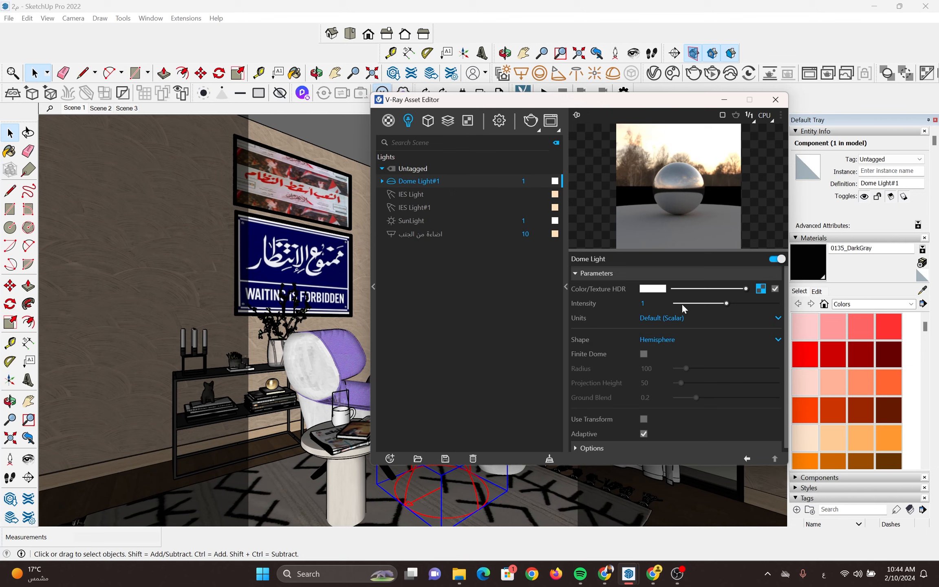
click(667, 343)
click(658, 367)
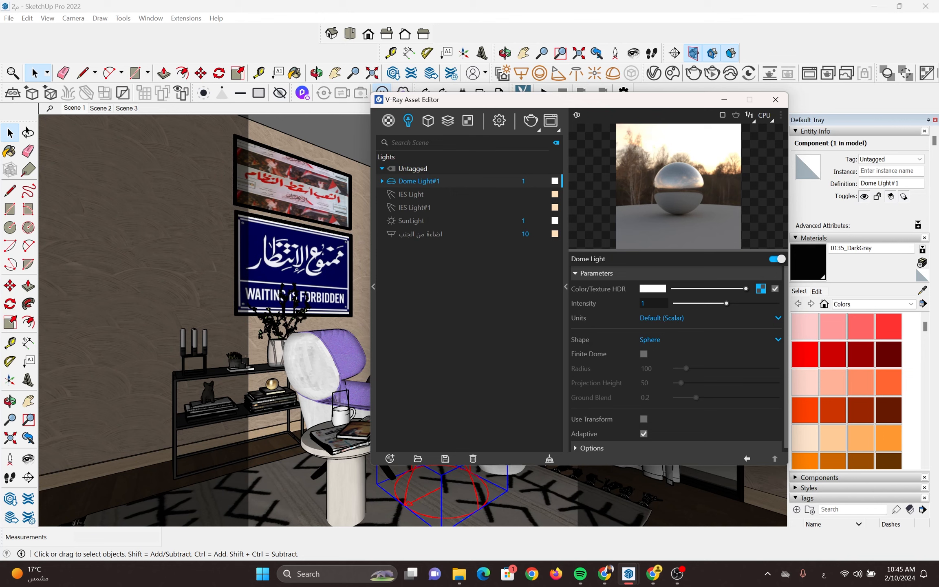
Set the dome light's intensity to 70
double_click(646, 304)
text(70)
key(Return)
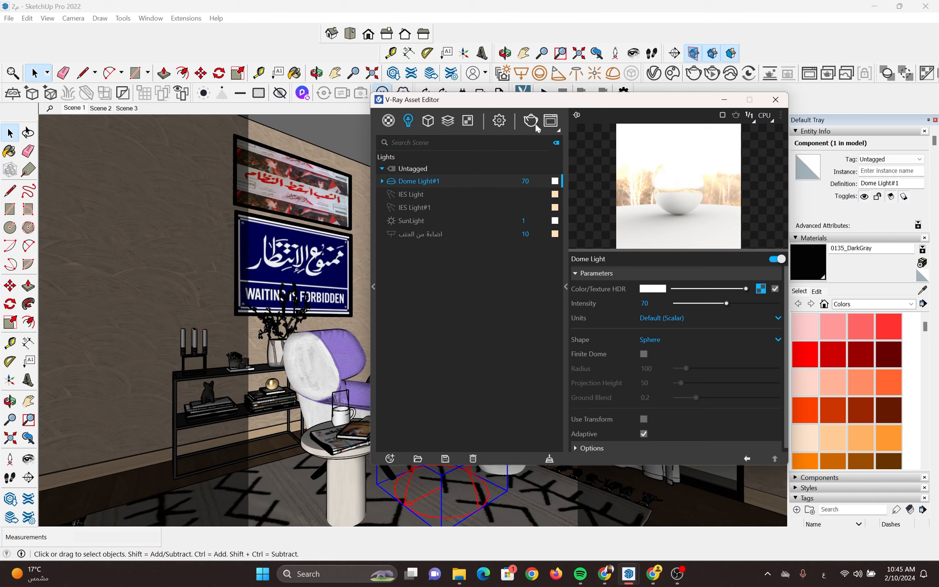
Set the V-Ray denoiser preset to Strong in the render settings
click(499, 120)
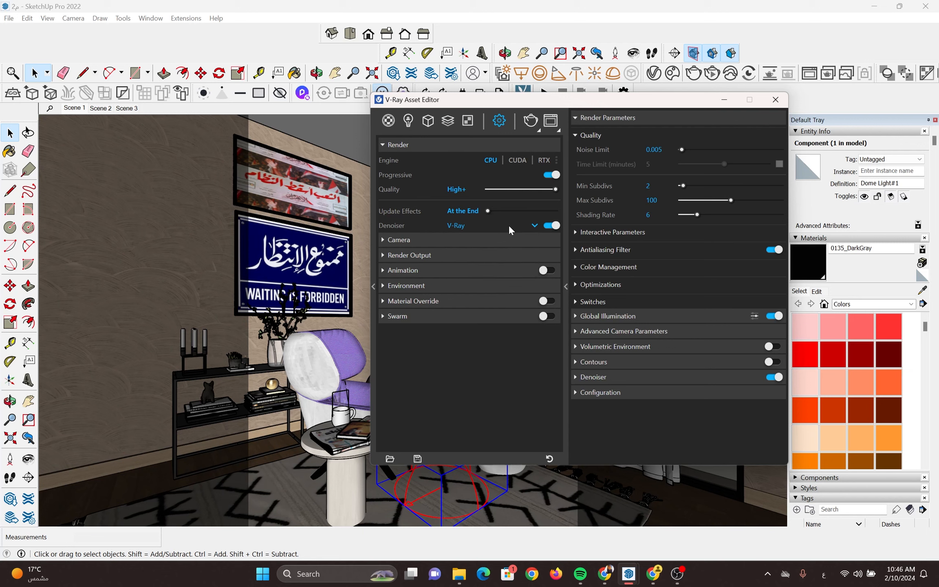
click(618, 375)
click(651, 407)
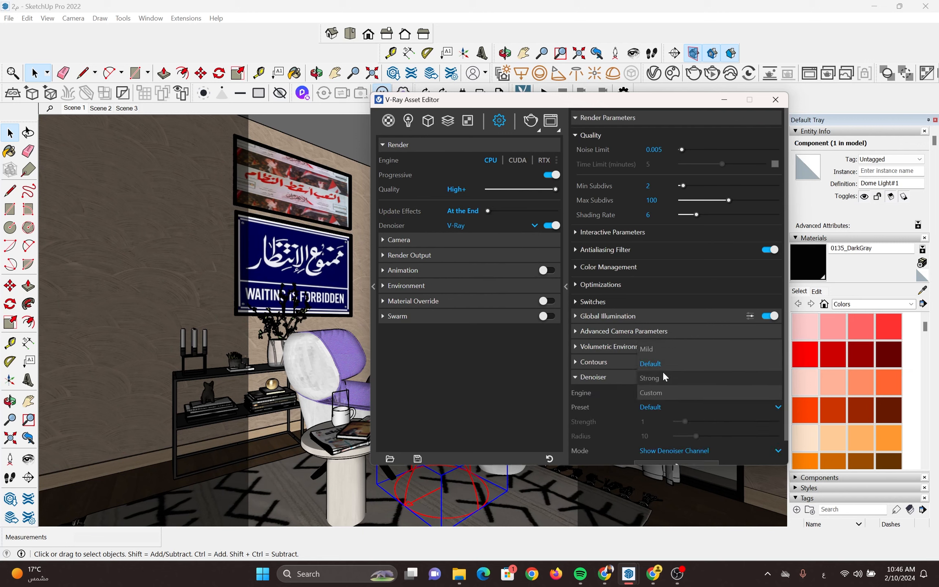
click(665, 378)
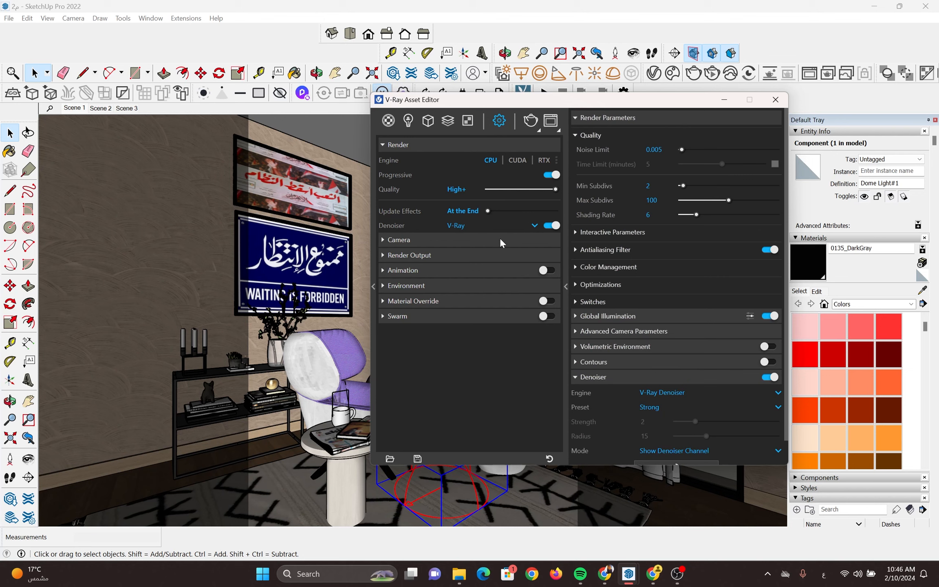
Set the render output image width to 1500, keeping the 4:5 portrait ratio, and check the framing in the model view
click(453, 253)
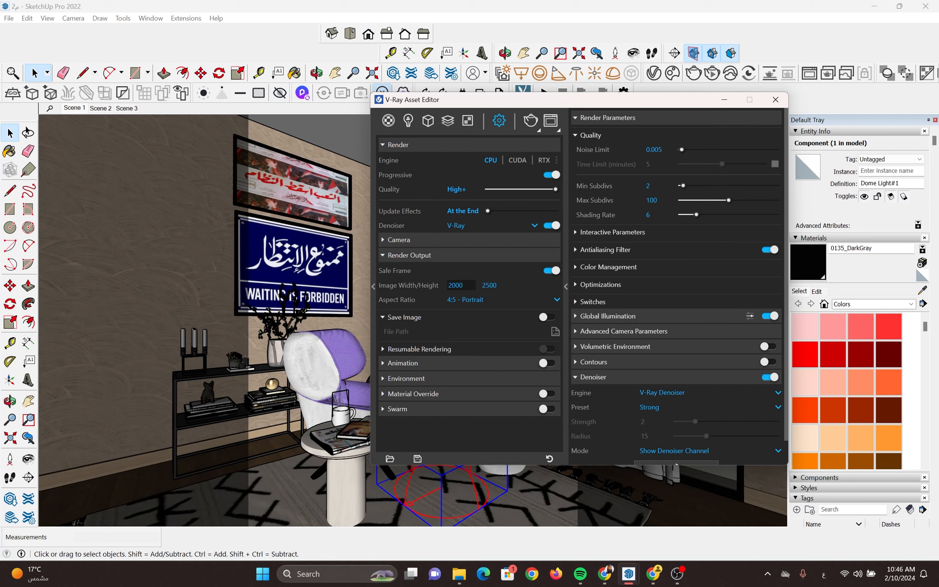
click(455, 285)
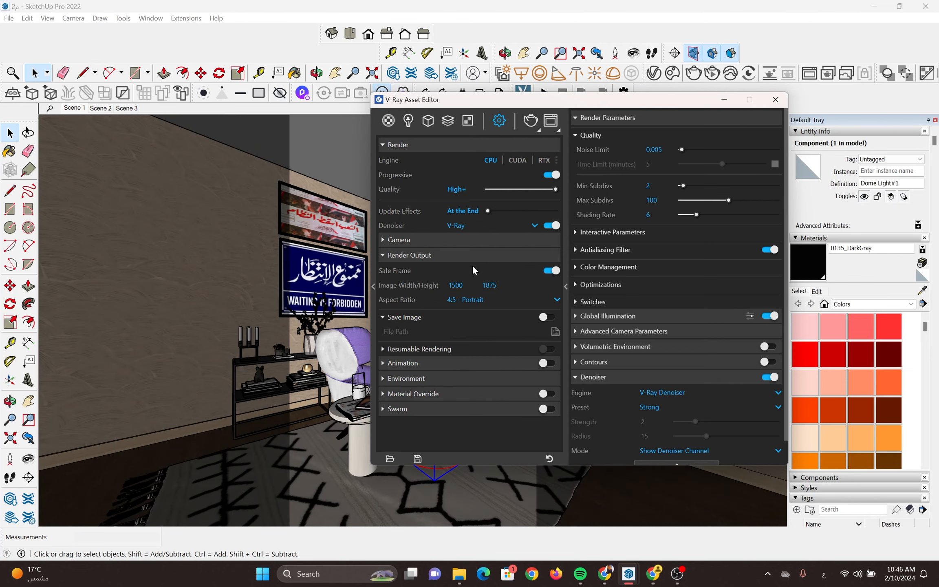
key(Tab)
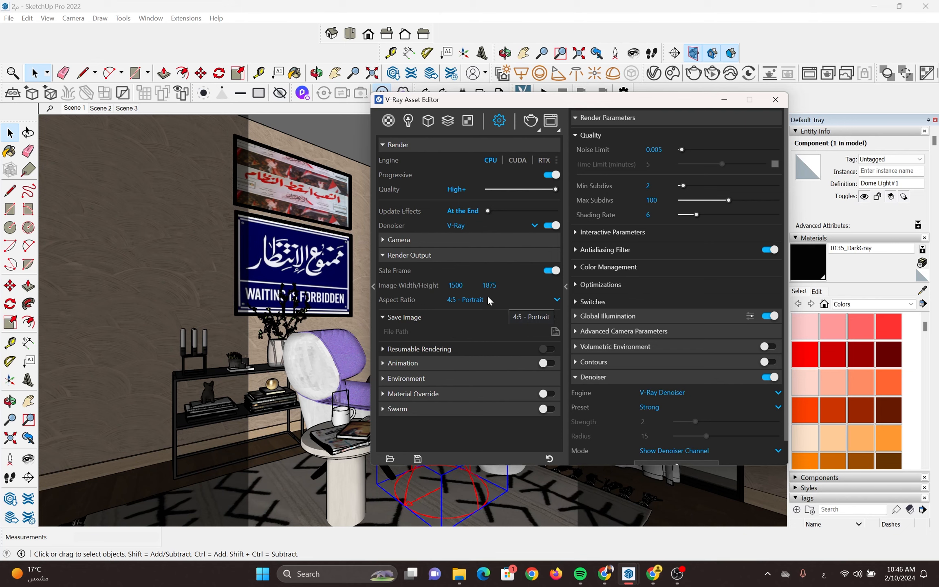
drag(654, 100, 920, 351)
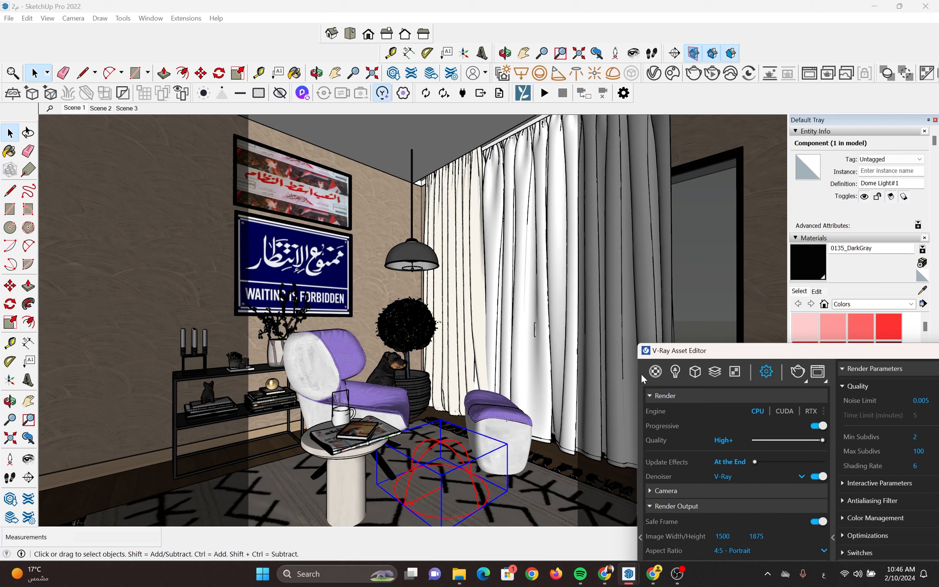
drag(776, 350, 402, 191)
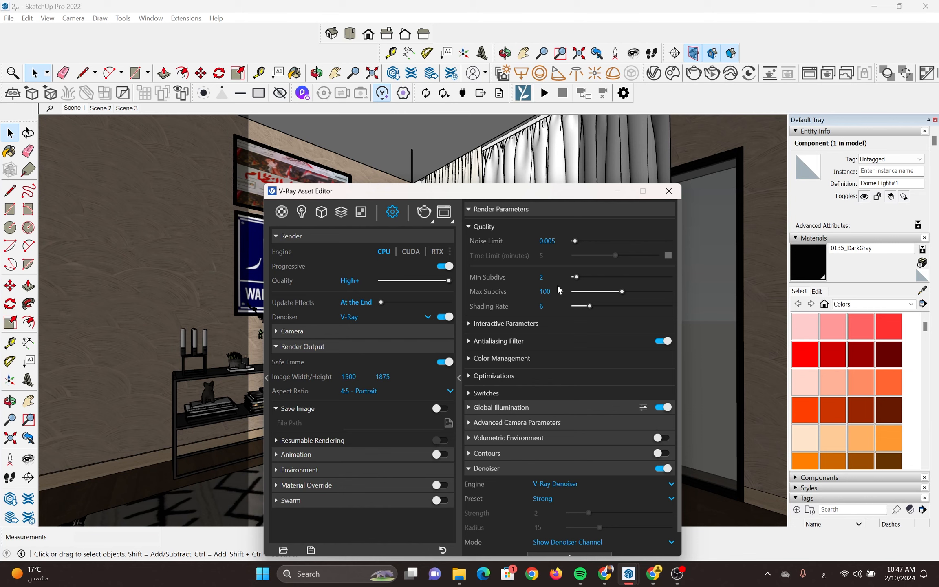
Set the render quality's Max Subdivs to 15
click(546, 291)
text(15)
key(Return)
Set the global illumination primary rays to Irradiance map and open its Min Rate and Max Rate values for editing
click(548, 408)
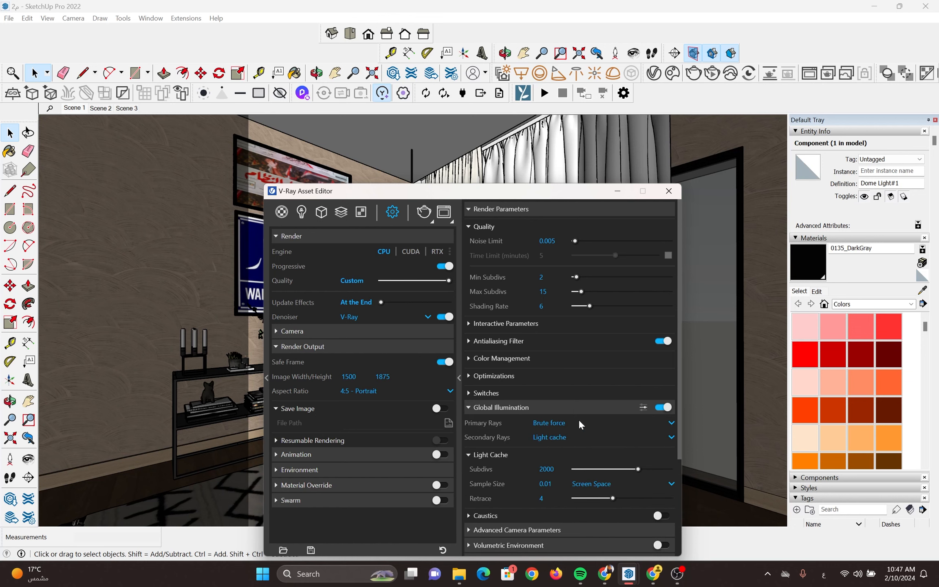
click(647, 424)
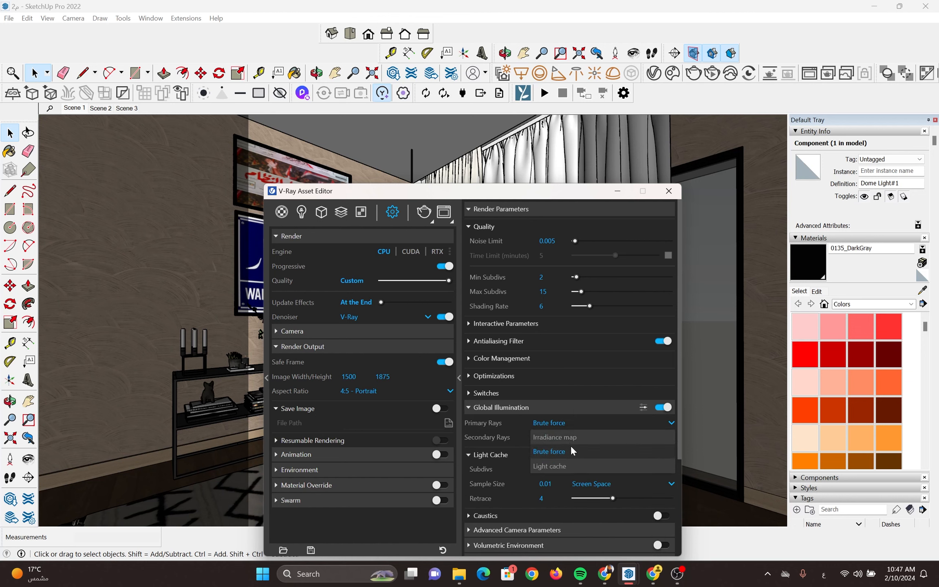
click(570, 445)
click(558, 468)
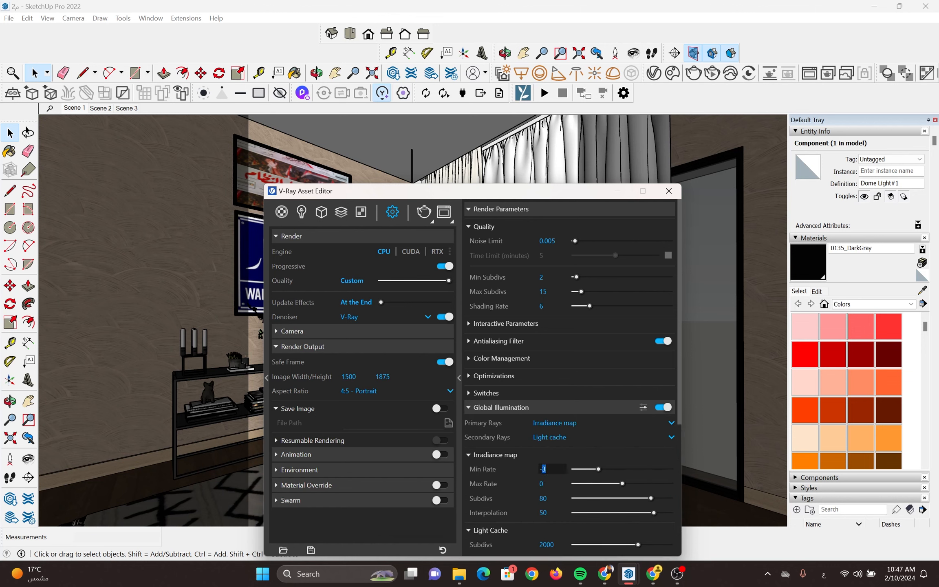
click(548, 484)
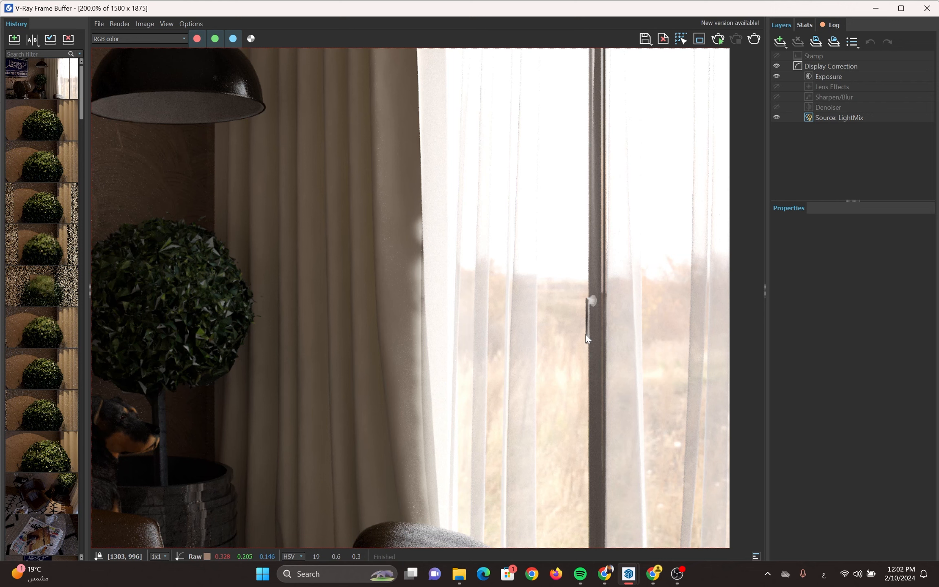
Adjust the render's Exposure layer to an Exposure of 1.604 and a Highlight Burn of 0.186
click(849, 76)
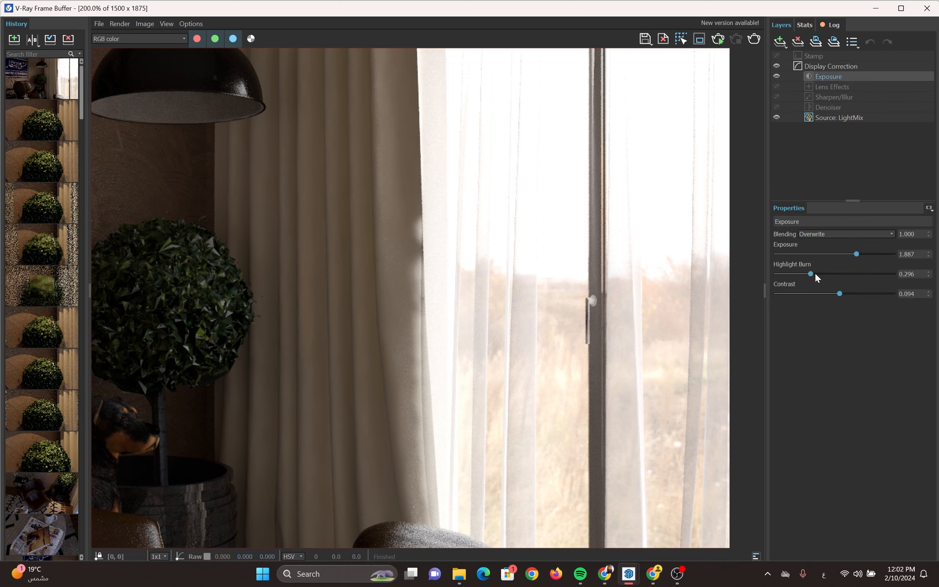
drag(811, 274, 750, 275)
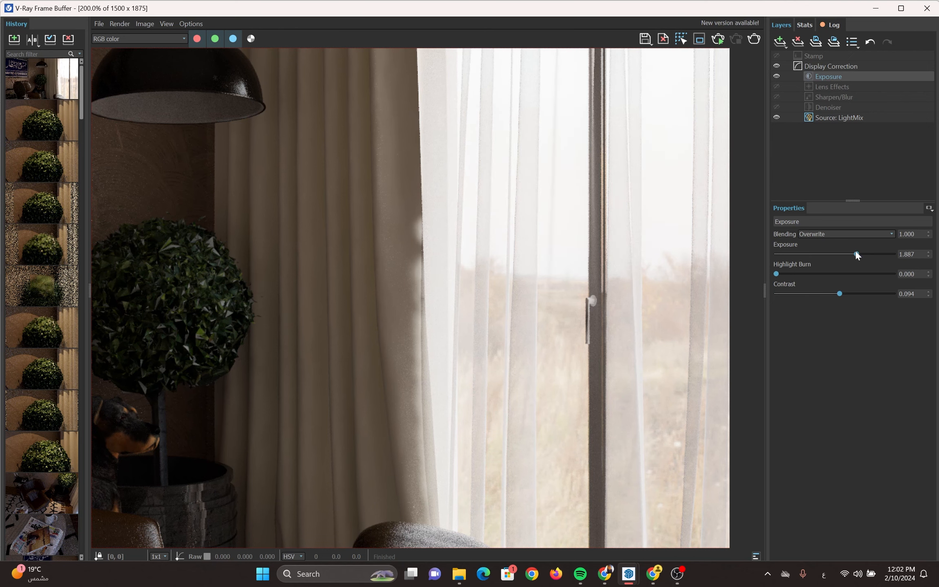
drag(856, 253, 800, 254)
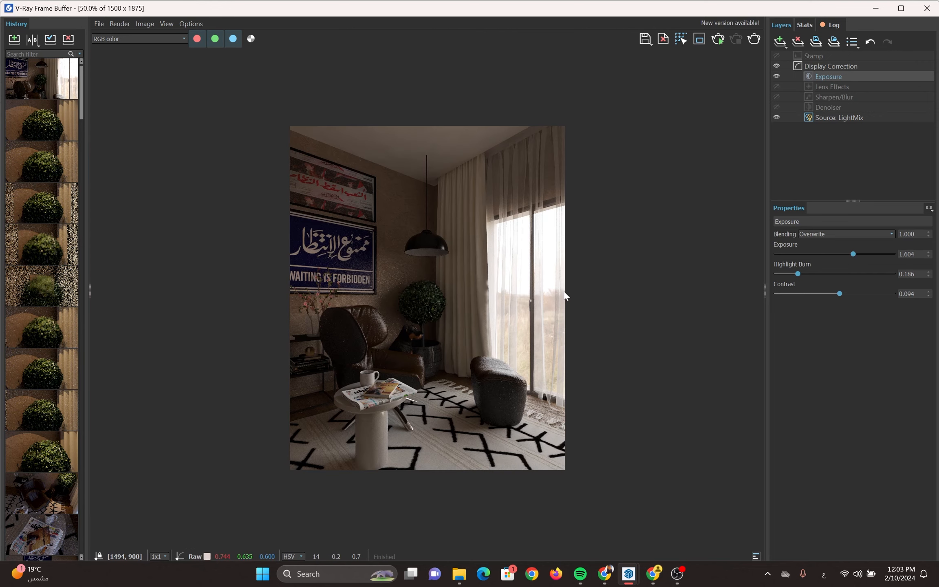
Return to the model and turn off the existing dome light in the V-Ray light list
click(876, 8)
click(468, 452)
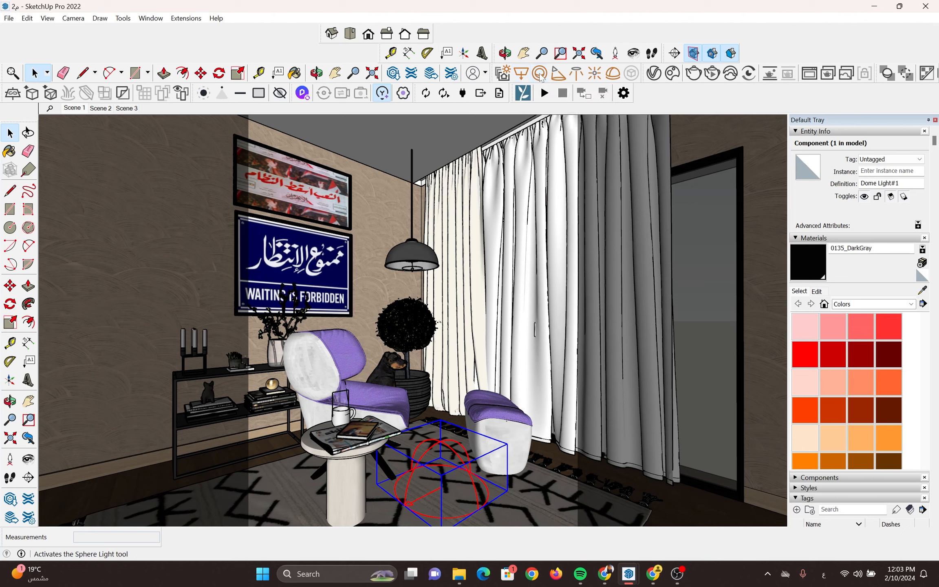
click(655, 74)
click(372, 154)
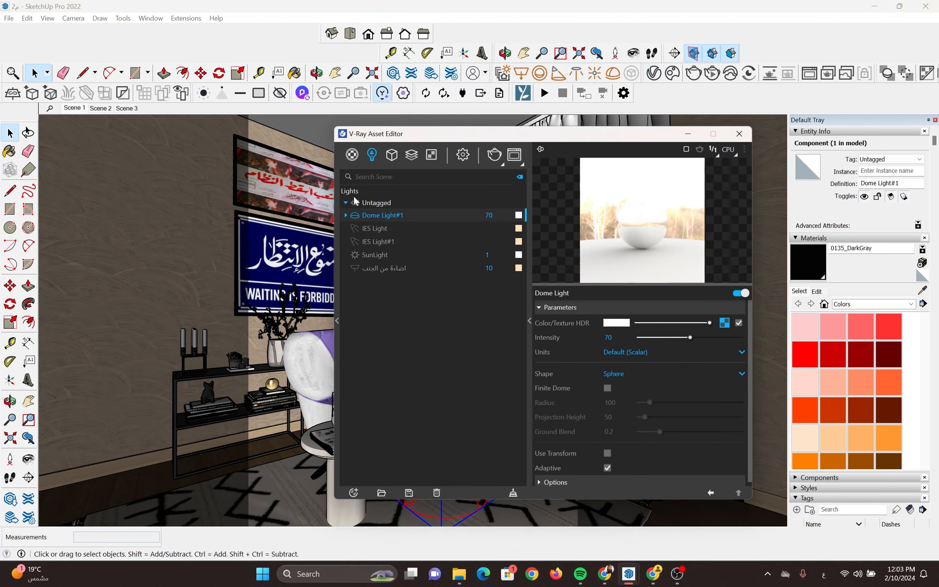
click(739, 134)
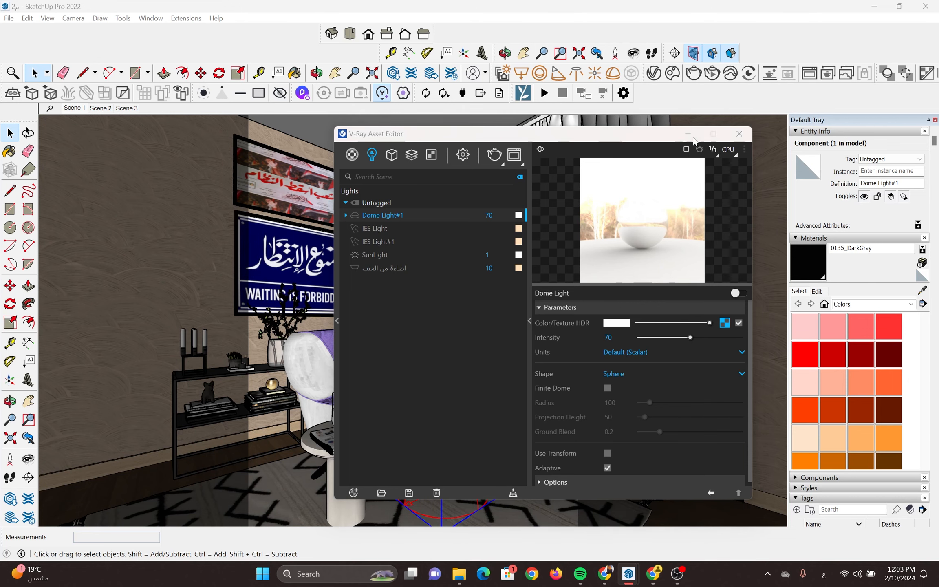
Place a second dome light on the floor in front of the ottoman and clear its default HDR texture
click(613, 75)
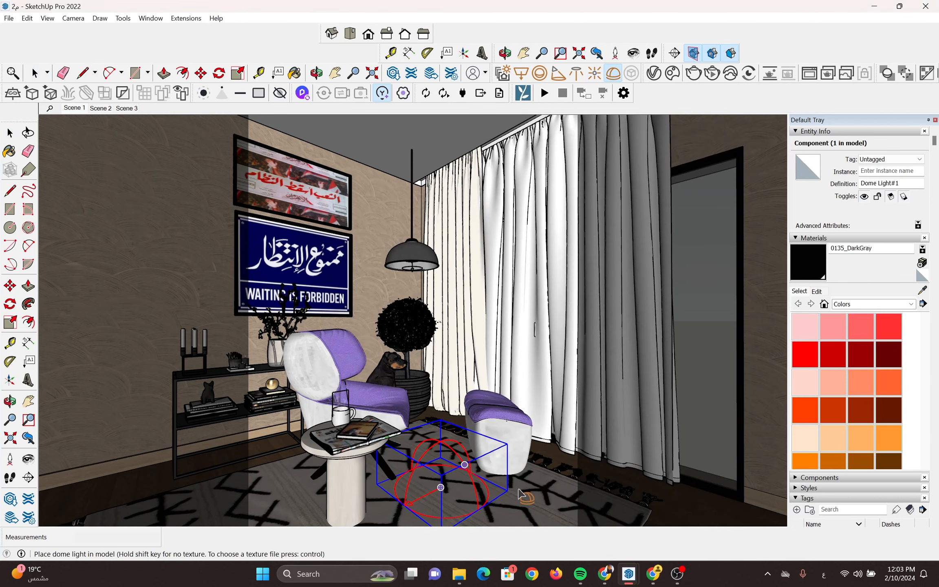
click(556, 500)
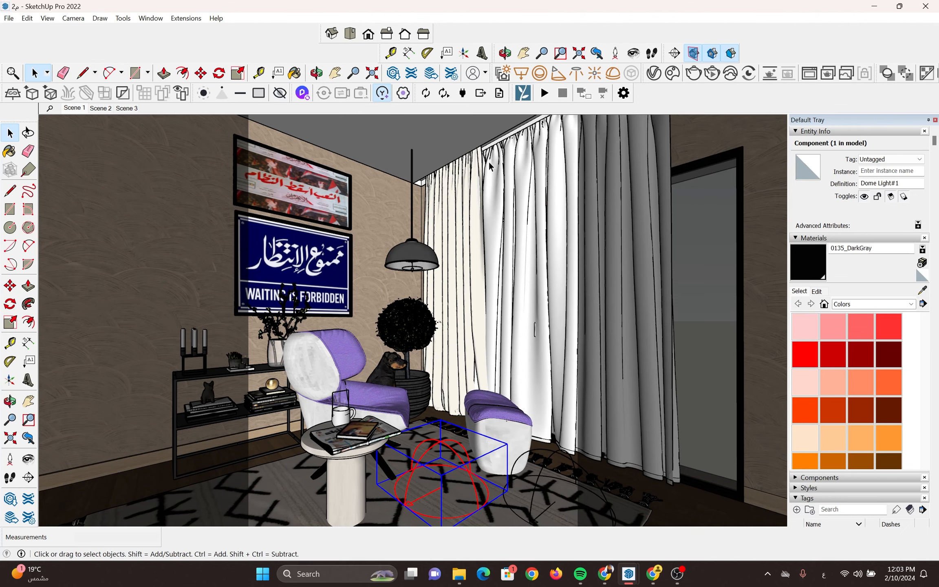
click(656, 76)
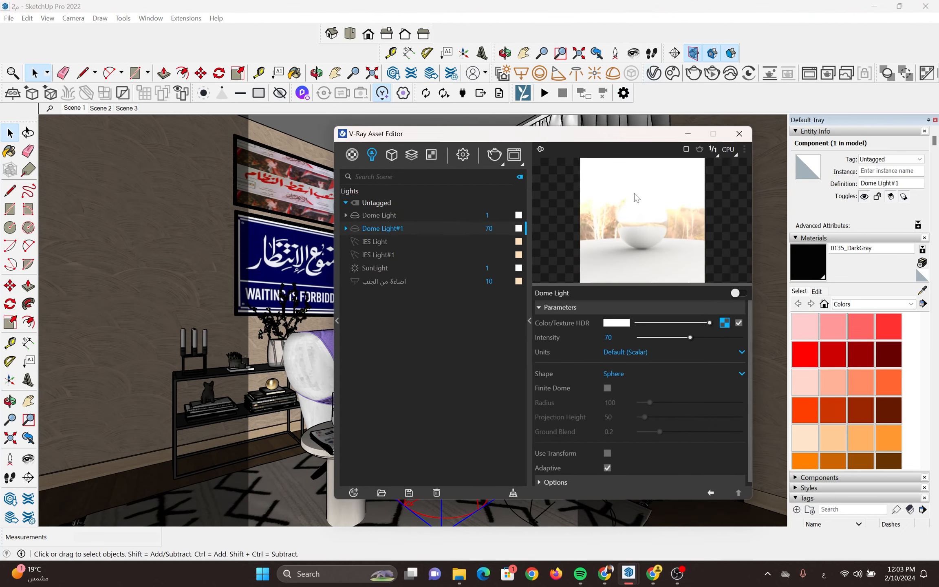
click(391, 215)
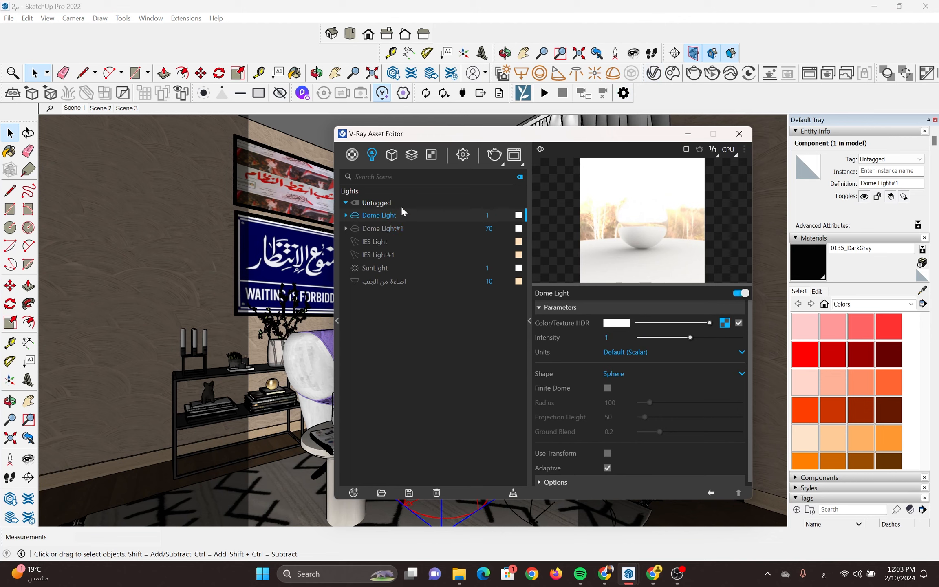
right_click(724, 323)
click(706, 361)
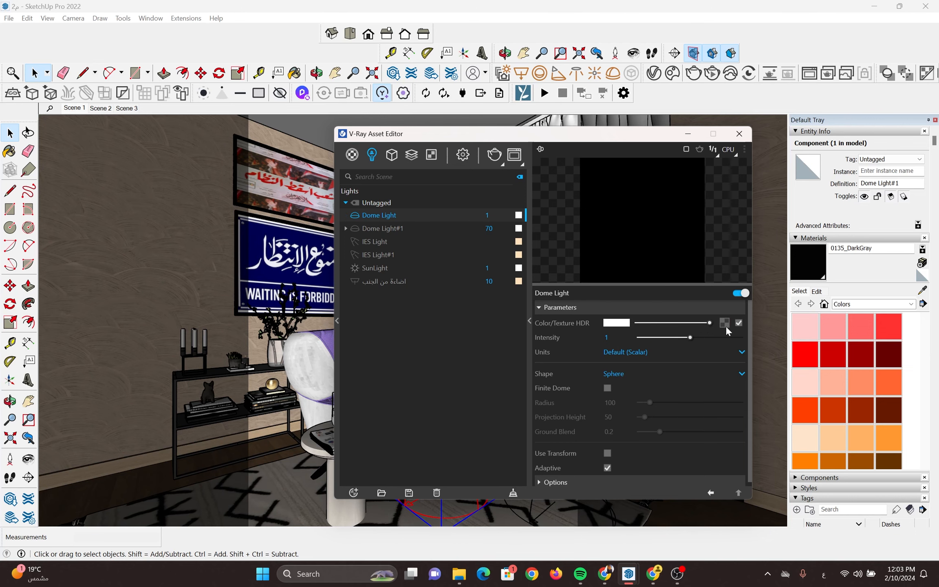
Load the lonely_road_afternoon_4k EXR file as the bitmap texture of the new dome light
click(724, 323)
click(685, 162)
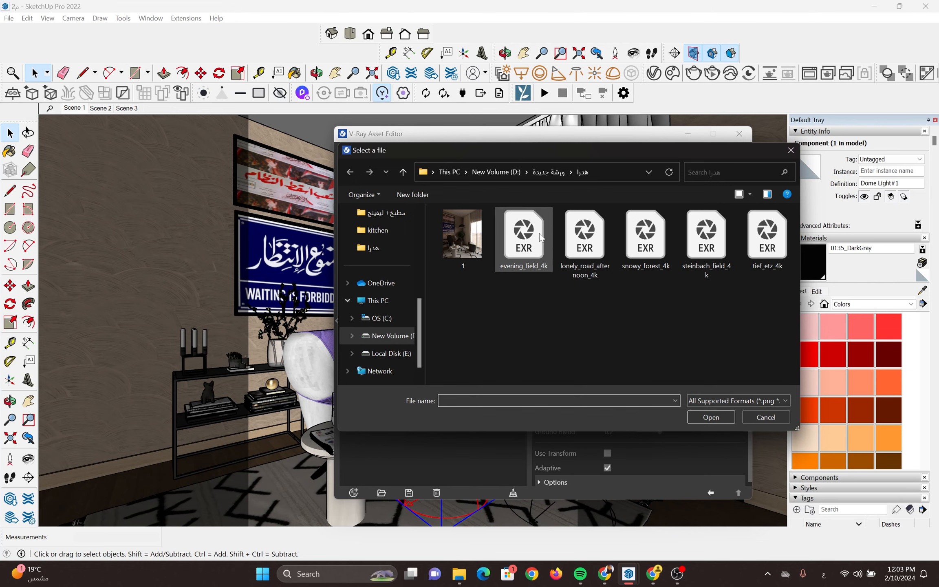
click(589, 275)
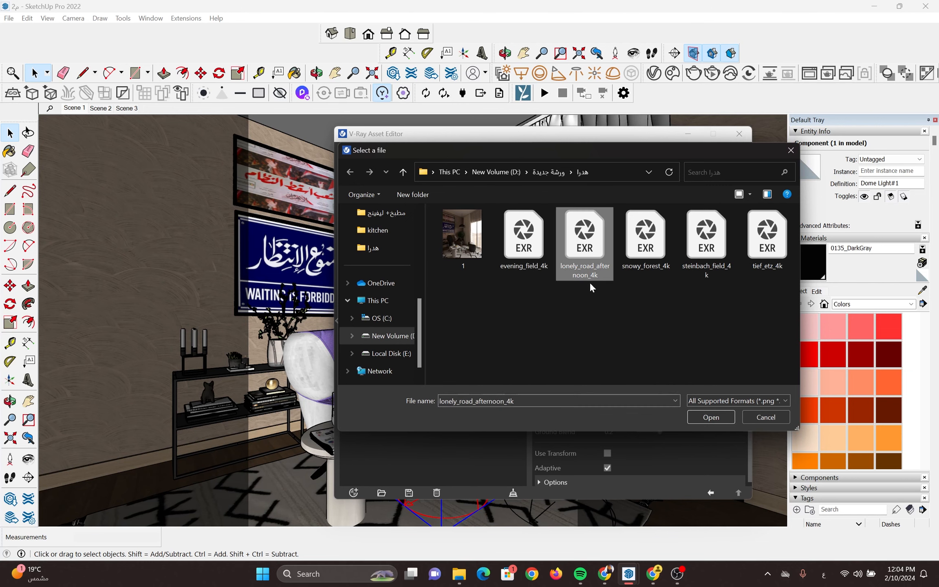
click(721, 415)
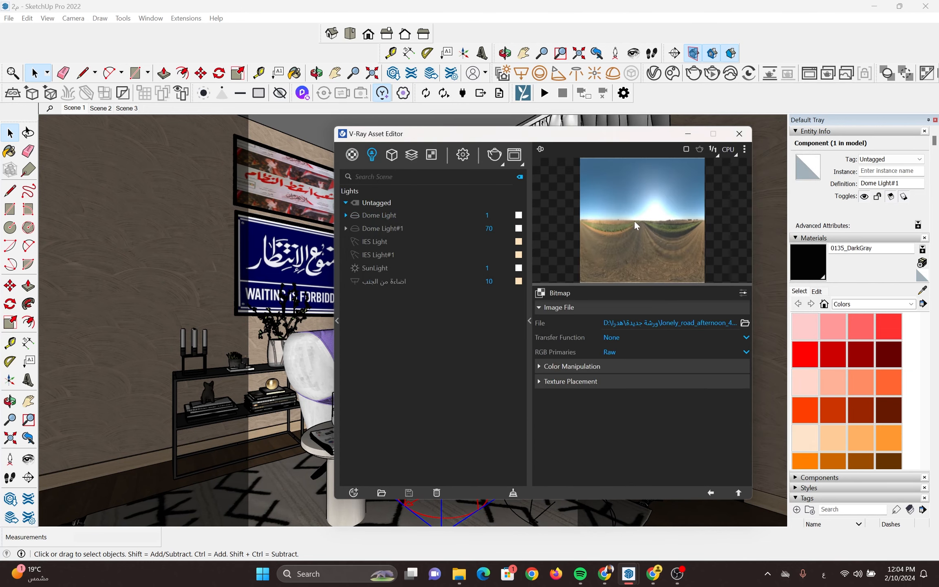
click(710, 492)
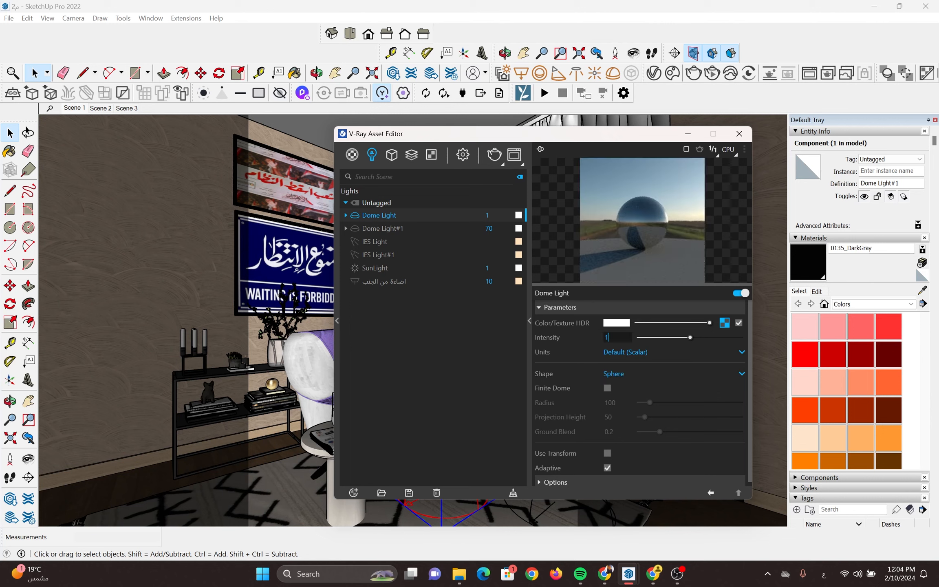
Set the new dome light's intensity to 70 and close the V-Ray Asset Editor
double_click(606, 337)
text(70)
key(Return)
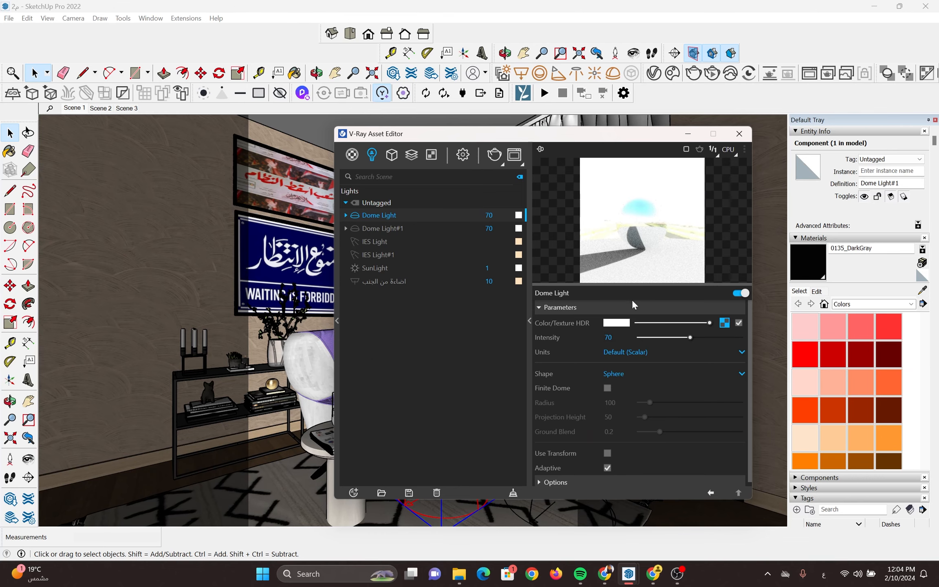
click(738, 133)
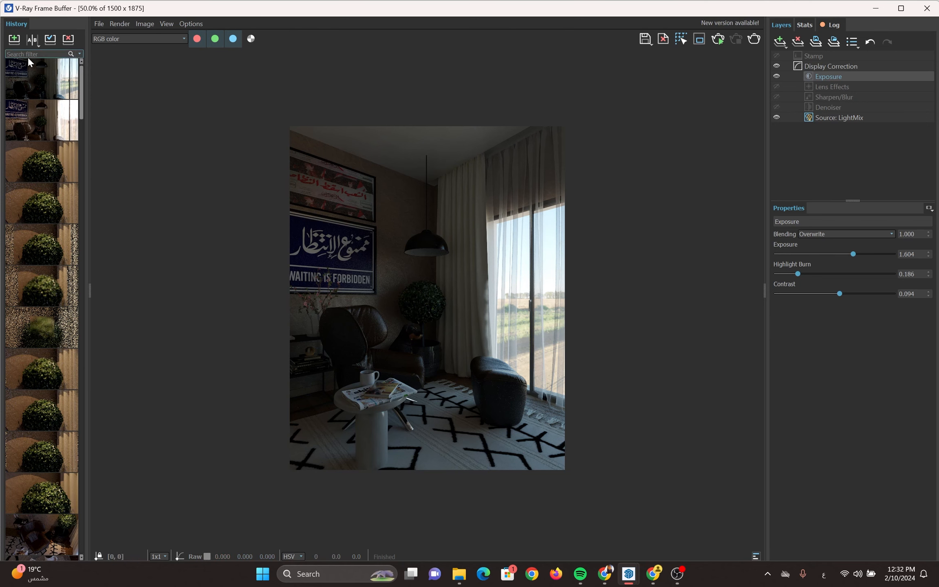
Compare the Evening Field render as A with the Lonely Road render as B using the frame buffer's A/B wipe
click(32, 39)
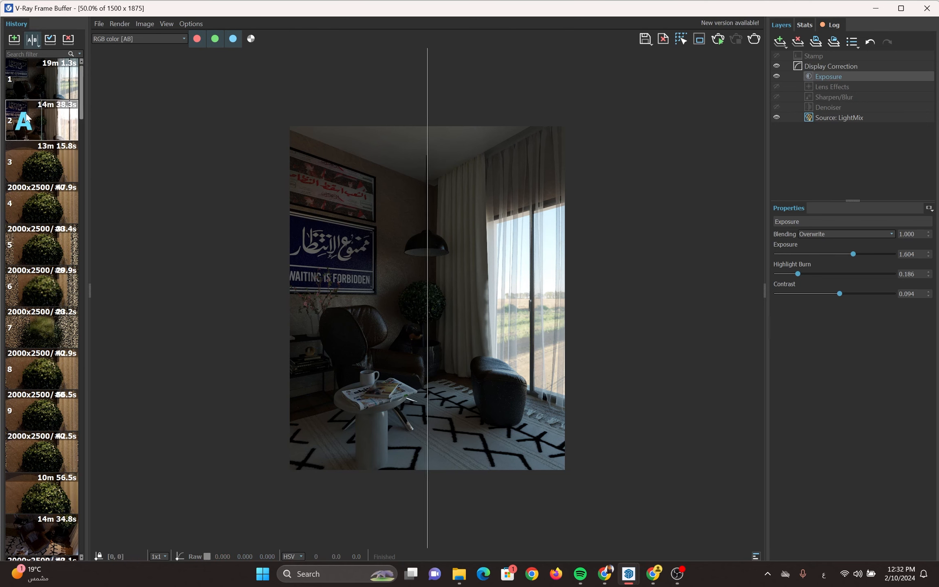
drag(428, 383, 689, 384)
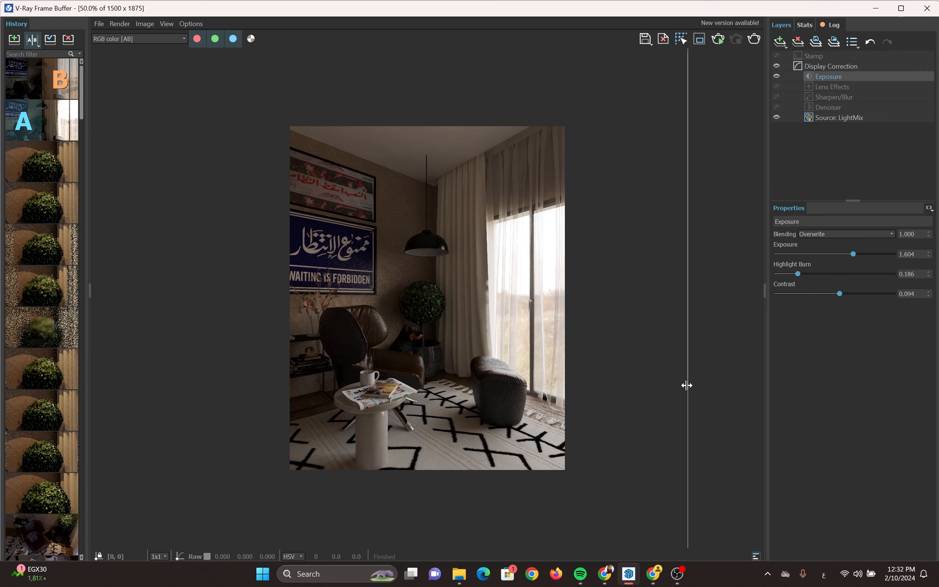
drag(688, 385, 181, 323)
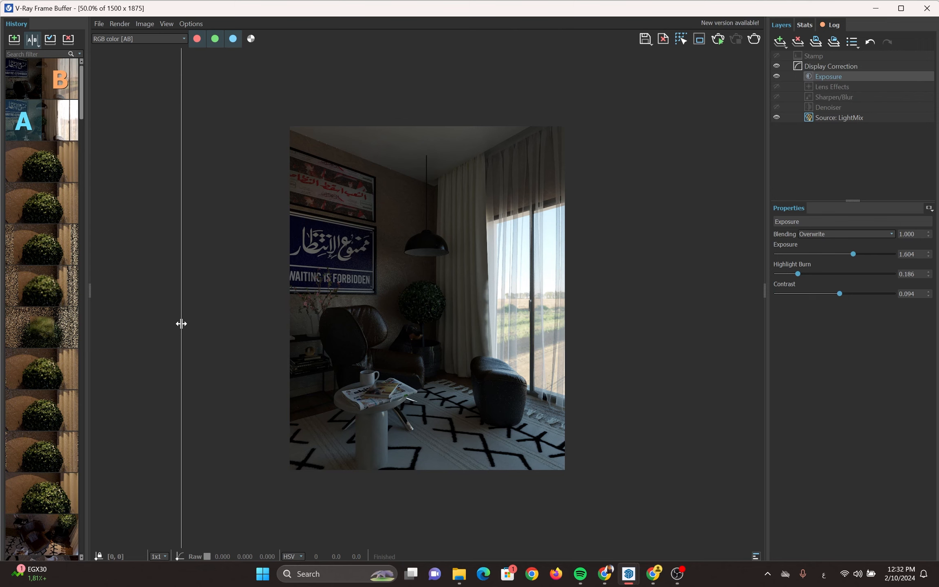
drag(181, 323, 207, 326)
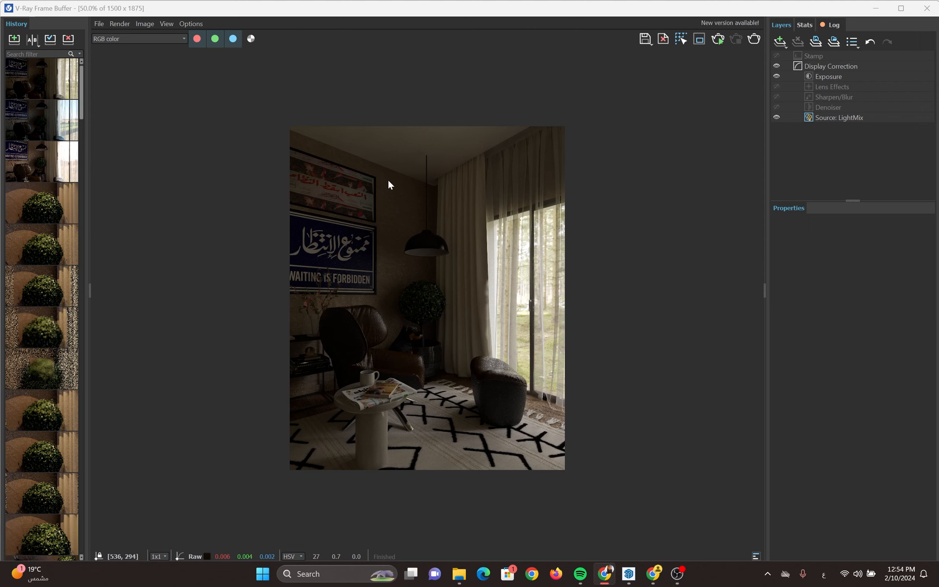
Compare the Lonely Road render as A with the newest woodland-background render as B using the A/B wipe
click(33, 39)
drag(207, 184, 650, 212)
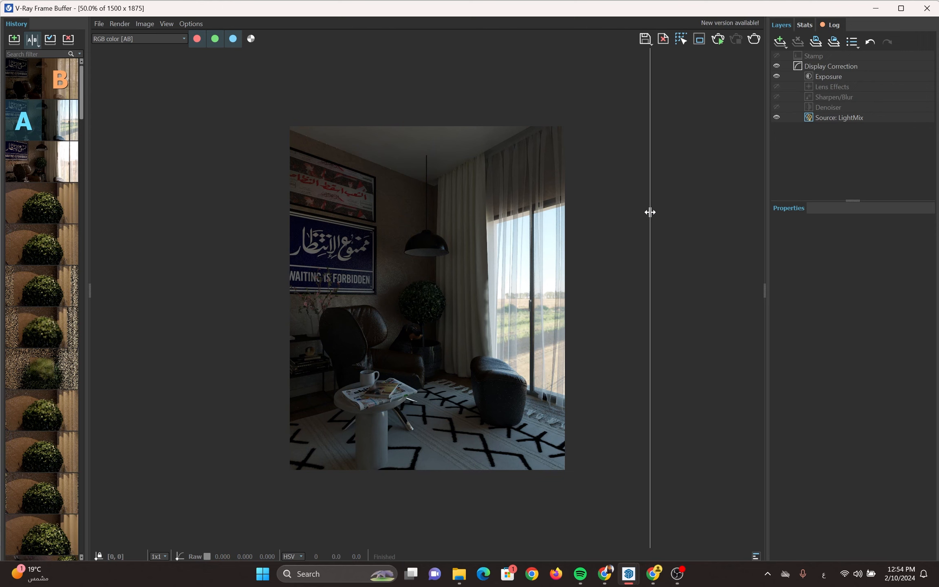
drag(650, 212, 227, 217)
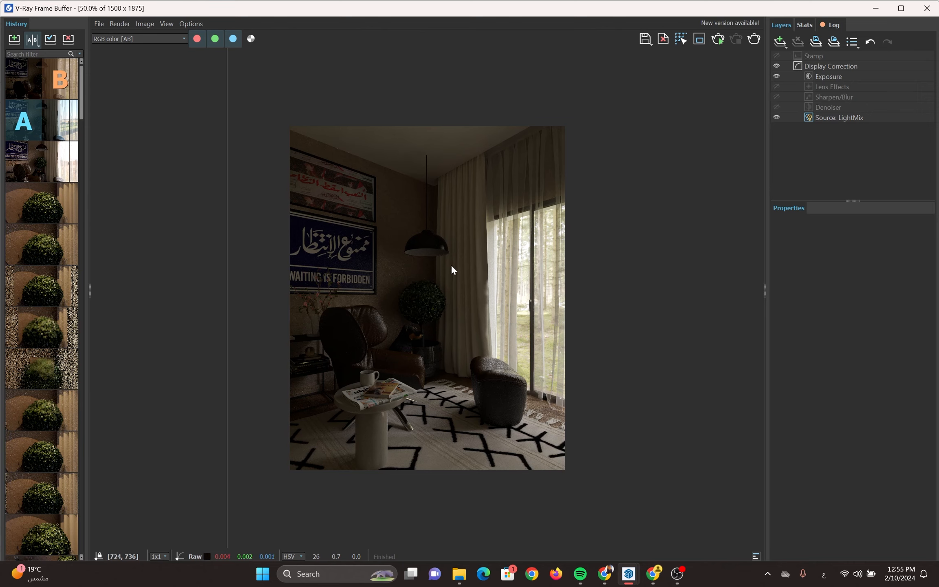
Set the Evening Field render as A, compare it with the newest woodland-background render, and return to the SketchUp model
click(23, 162)
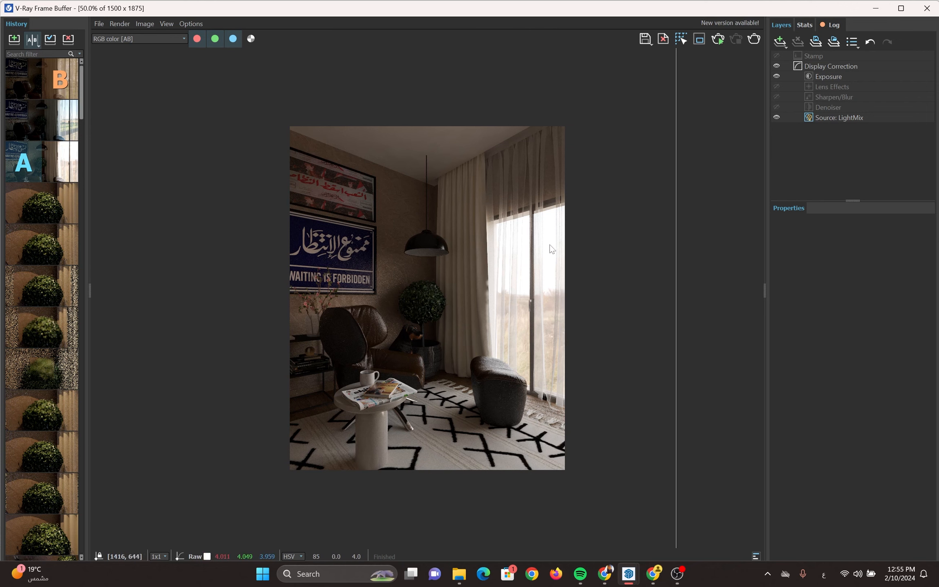
drag(676, 262, 181, 251)
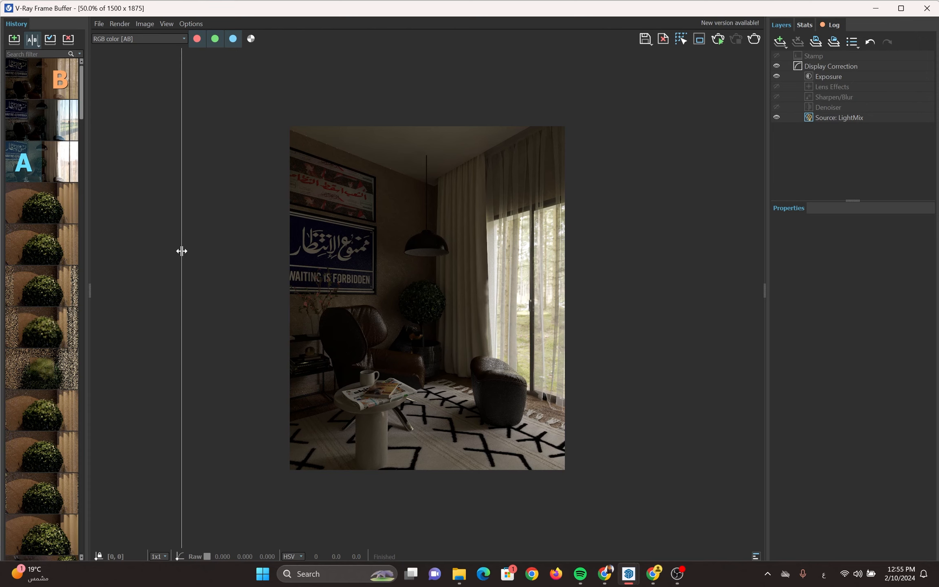
drag(179, 250, 618, 298)
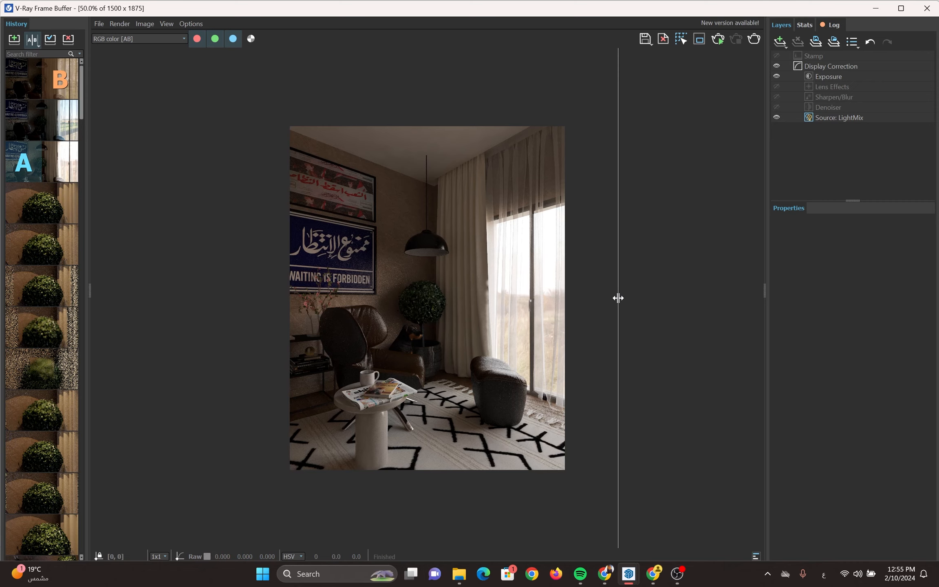
key(alt+Tab)
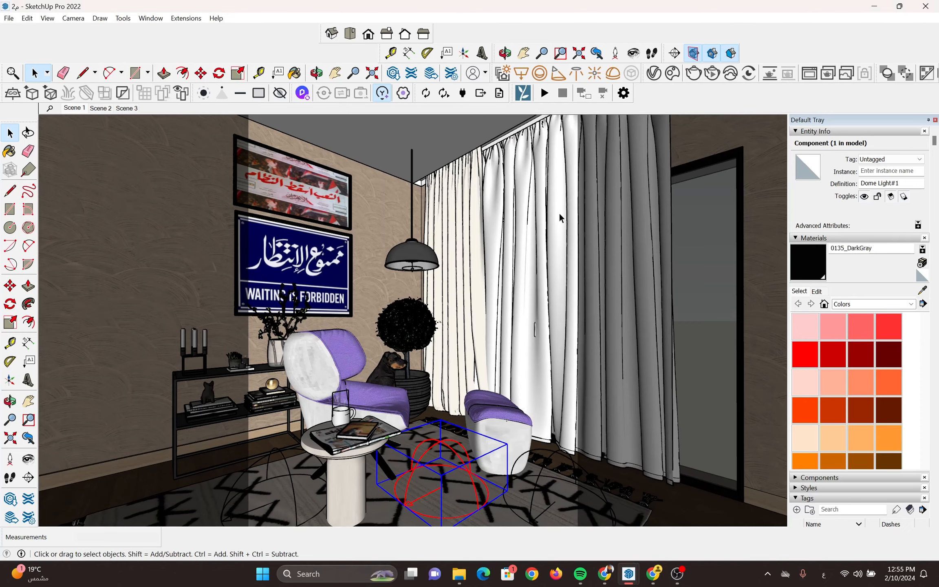